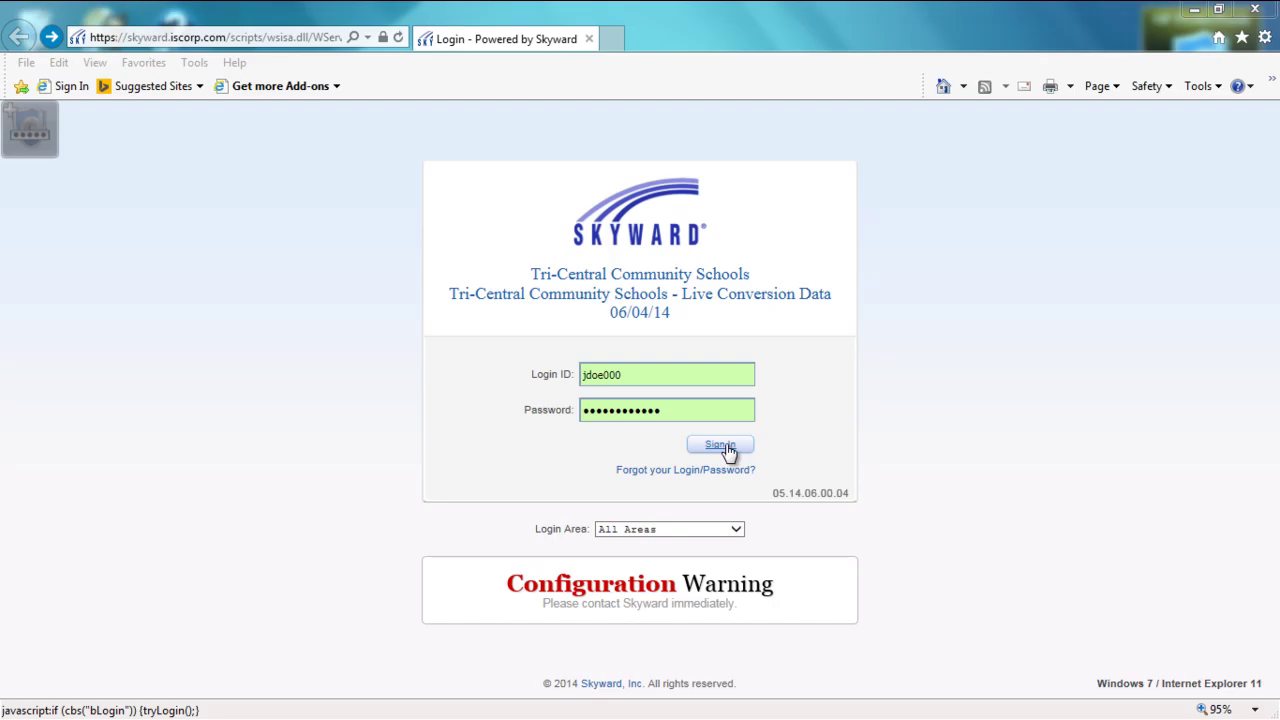
# Sign in to Family Access and open the online registration for the Tri-Central Elementary School student
pyautogui.click(721, 445)
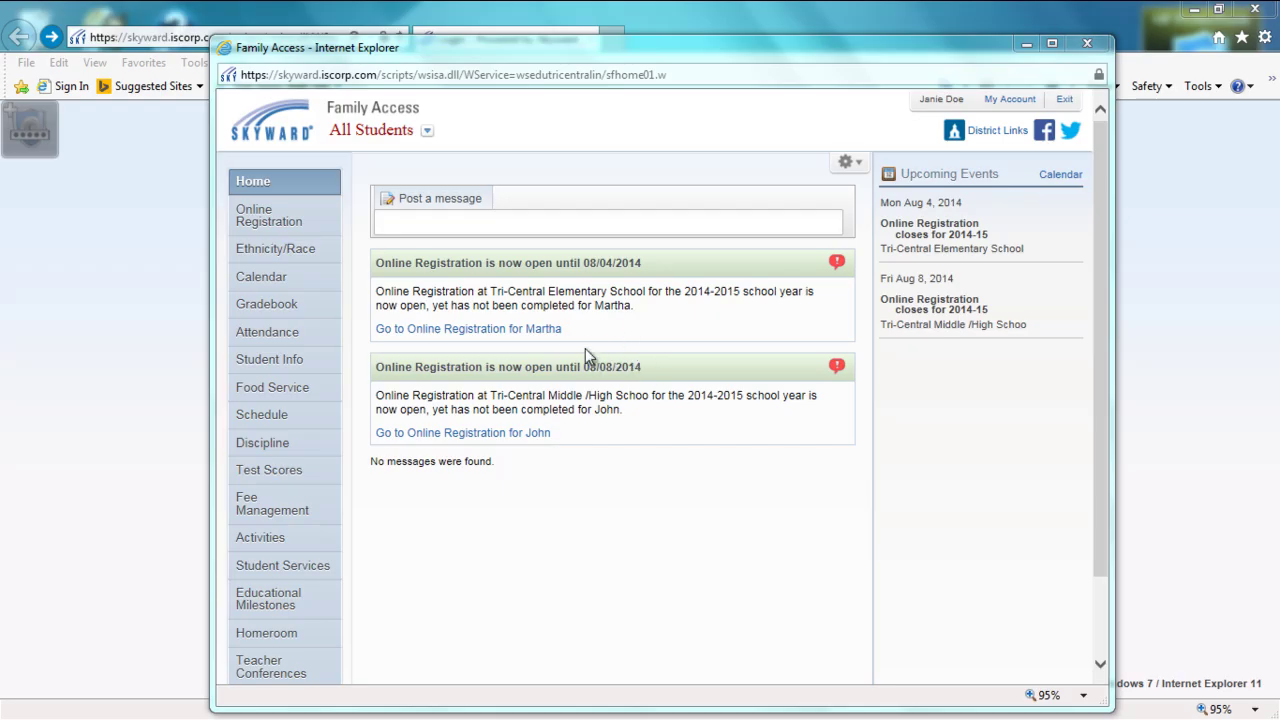
pyautogui.click(268, 222)
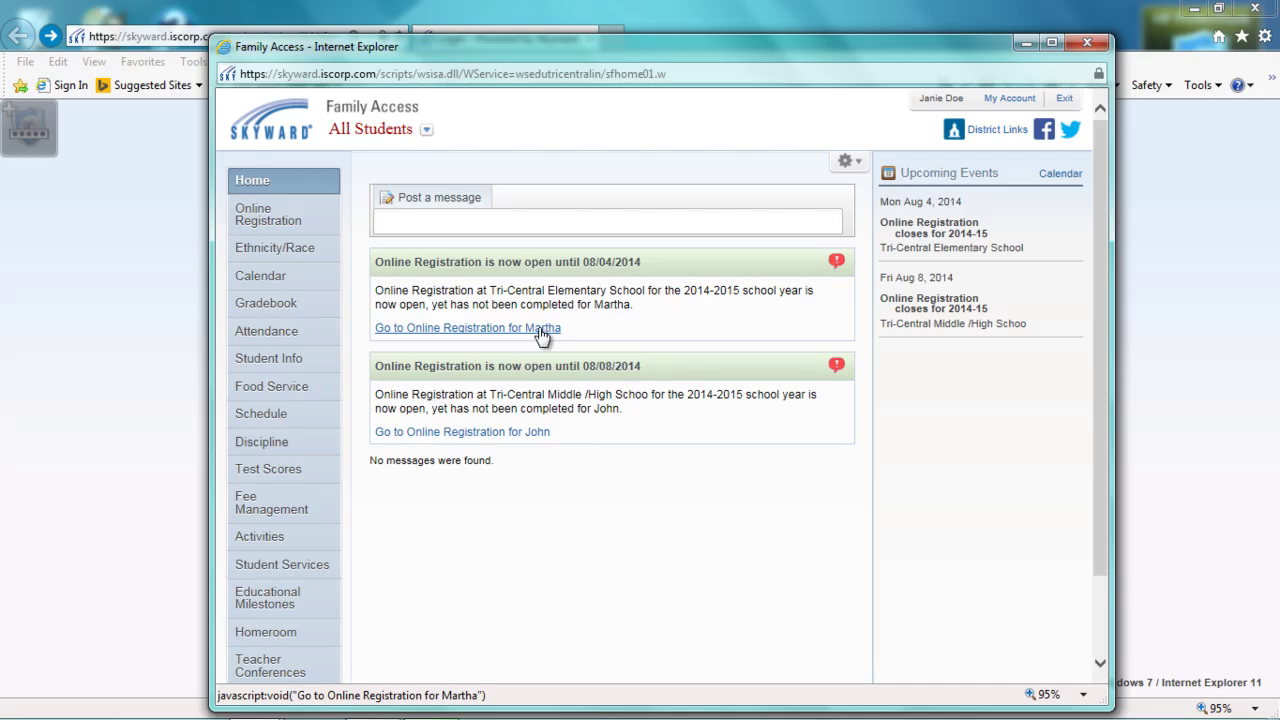
pyautogui.click(541, 333)
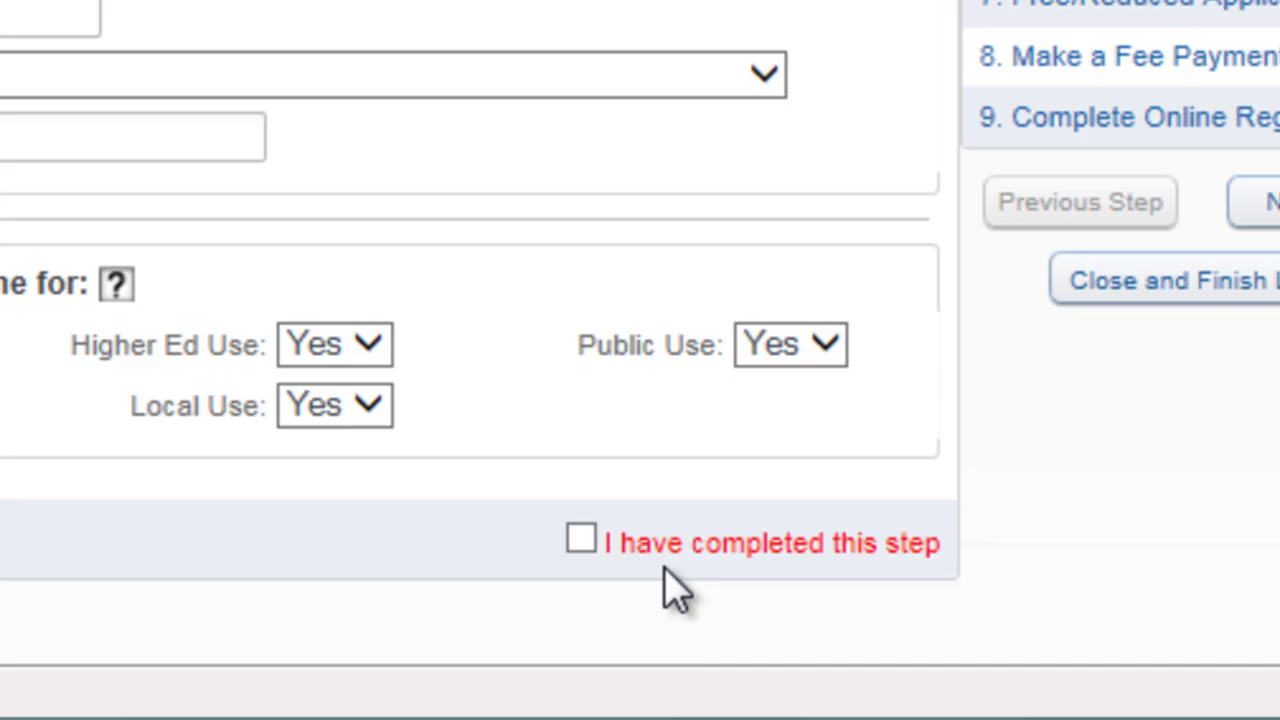
# Mark the Student Information, Family Address and Family Information steps of the registration as completed
pyautogui.click(581, 540)
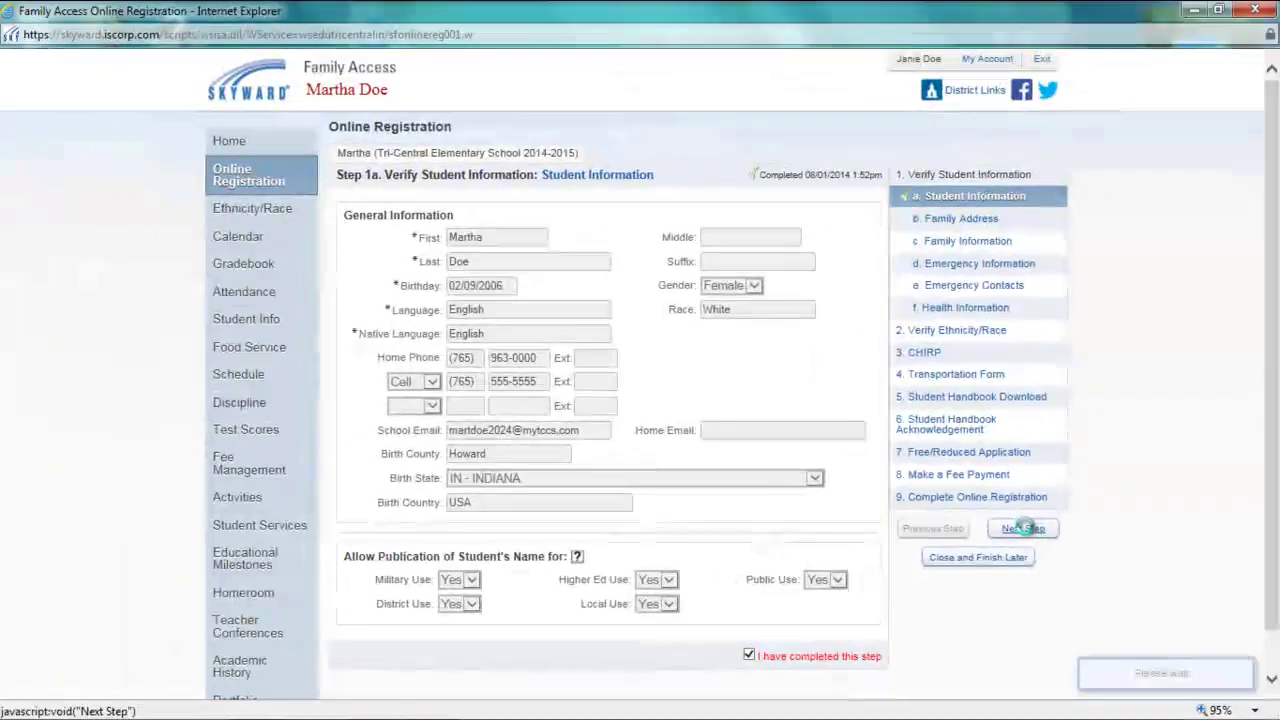
pyautogui.click(937, 472)
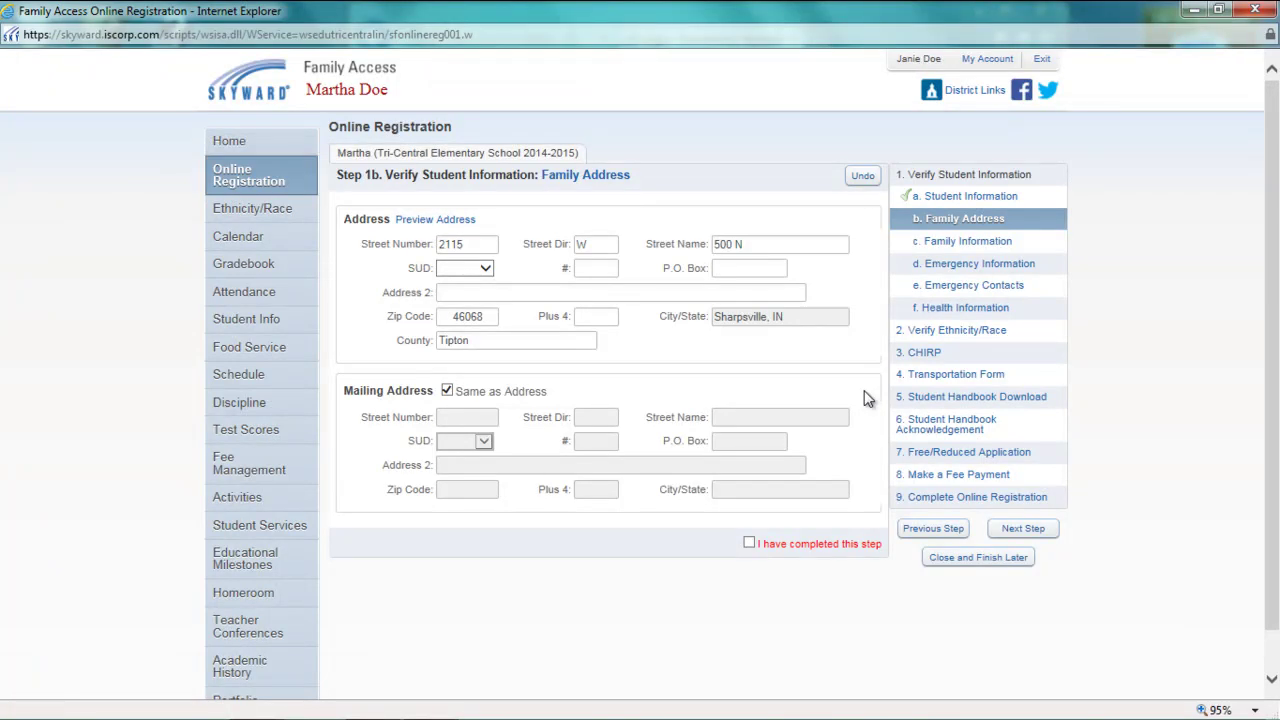
pyautogui.click(750, 544)
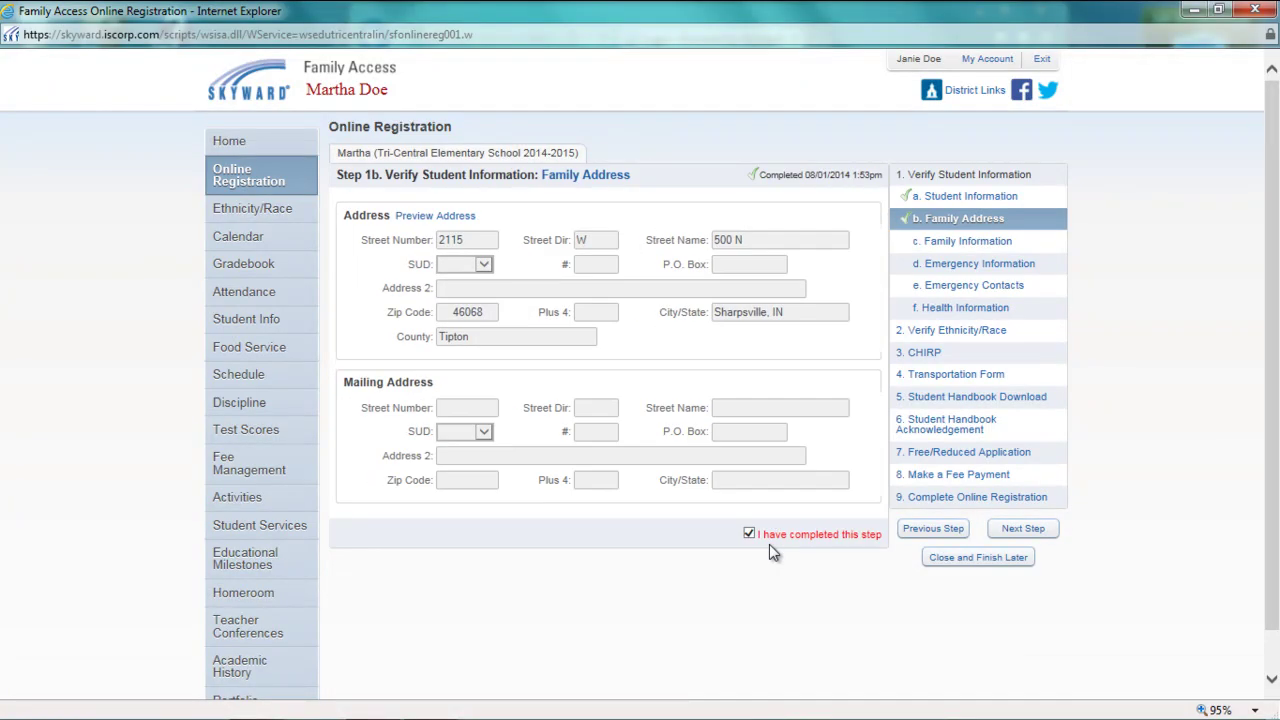
pyautogui.click(940, 245)
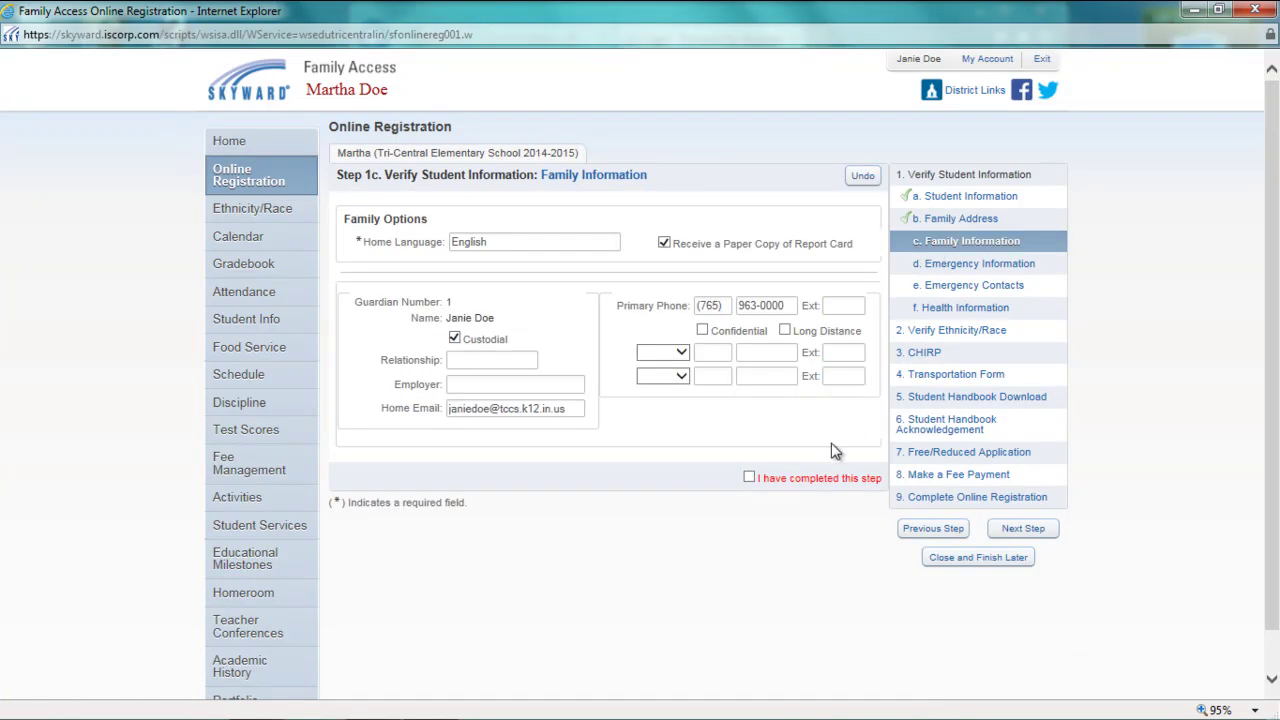
pyautogui.click(750, 479)
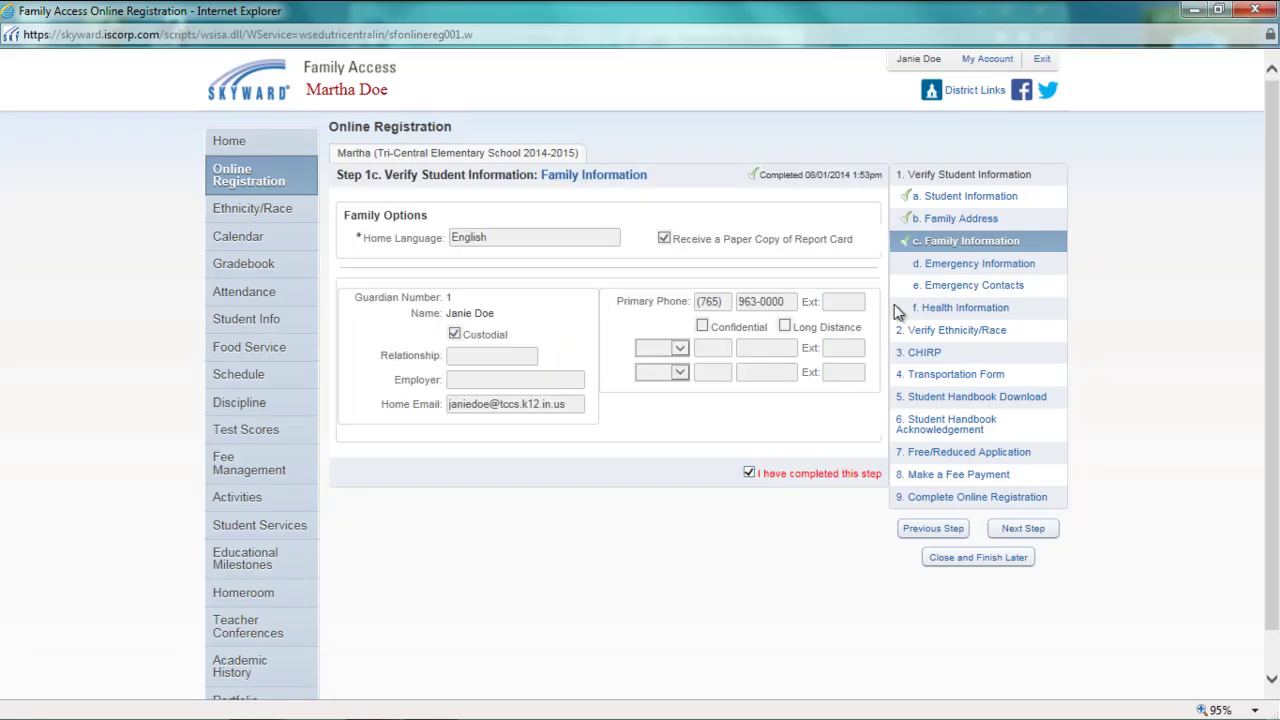
# In Emergency Information, enable Critical Alert Information with the note "Free text" and mark the step as completed
pyautogui.click(936, 268)
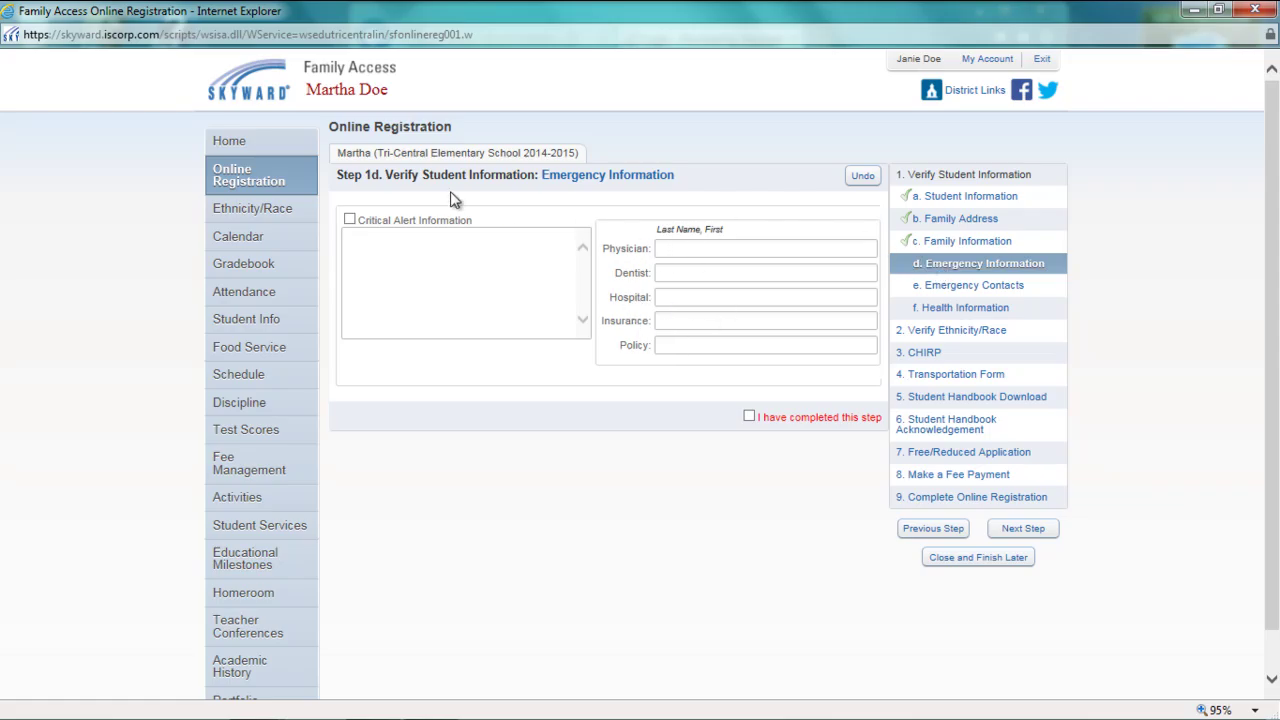
pyautogui.click(349, 220)
pyautogui.click(382, 255)
pyautogui.write('Free')
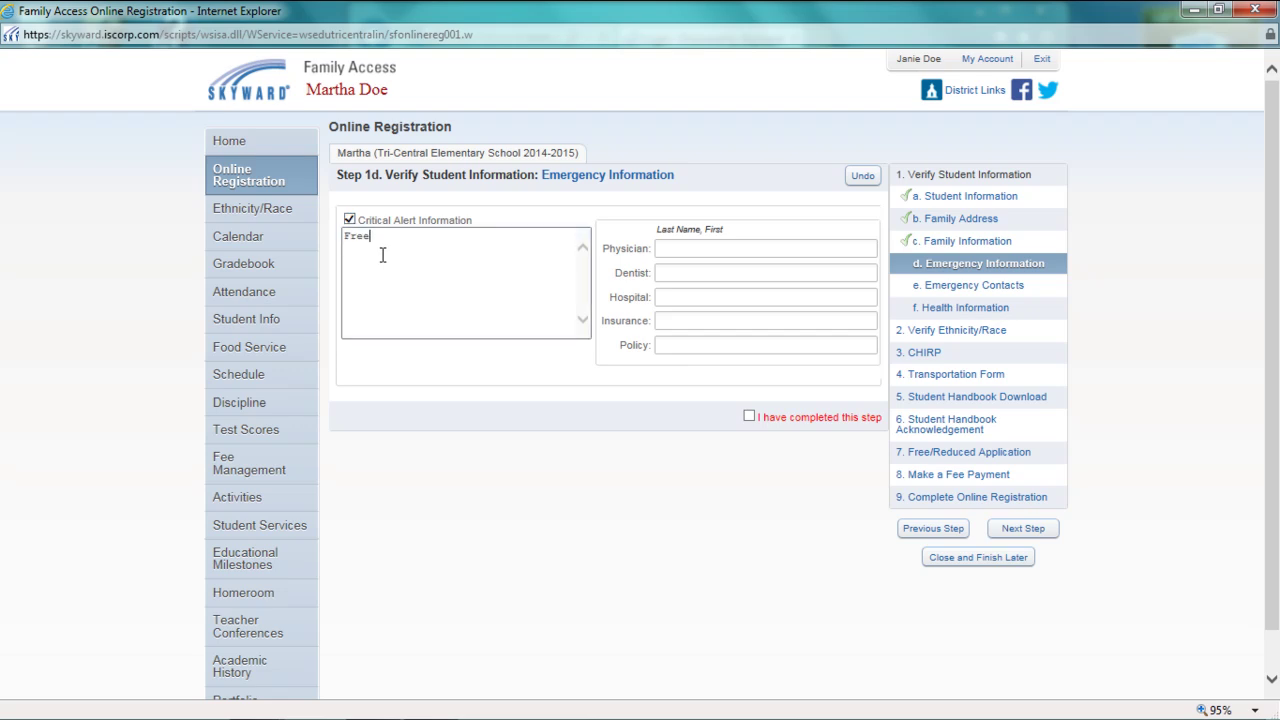
pyautogui.write(' text')
pyautogui.click(749, 418)
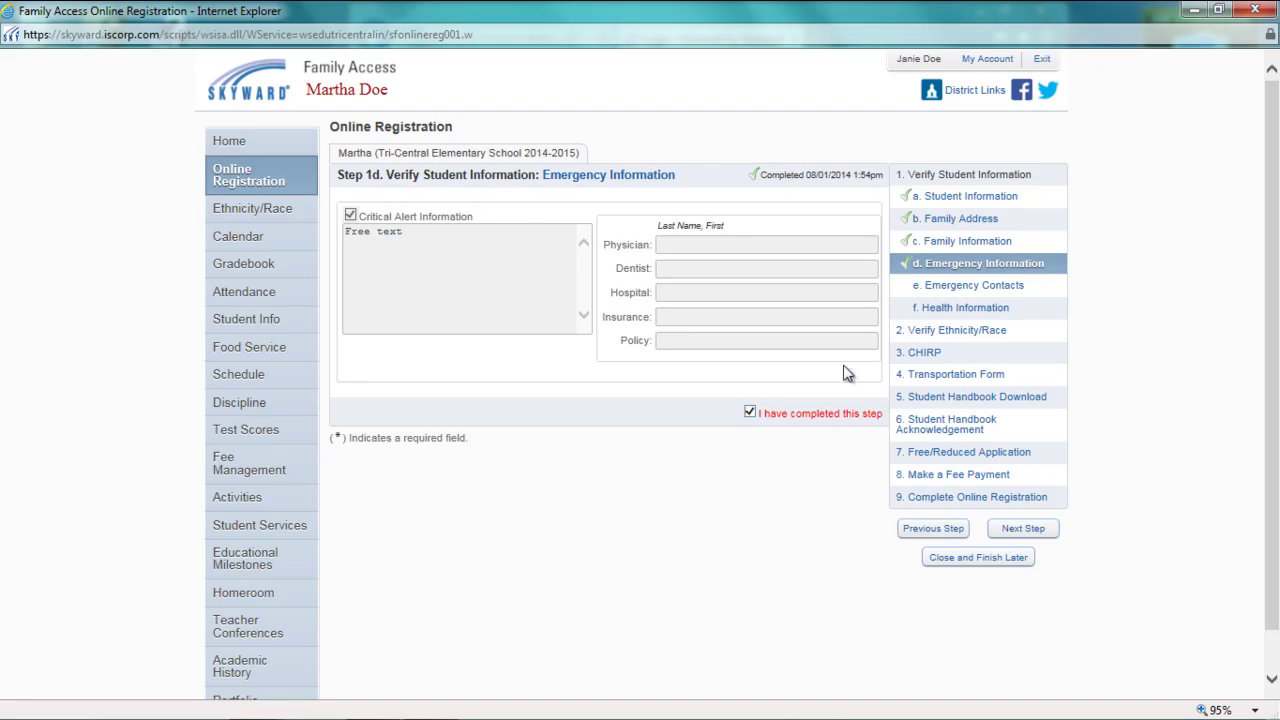
# Start a new emergency contact in Emergency Contacts with the contact's first and last name and the relationship Father
pyautogui.click(948, 289)
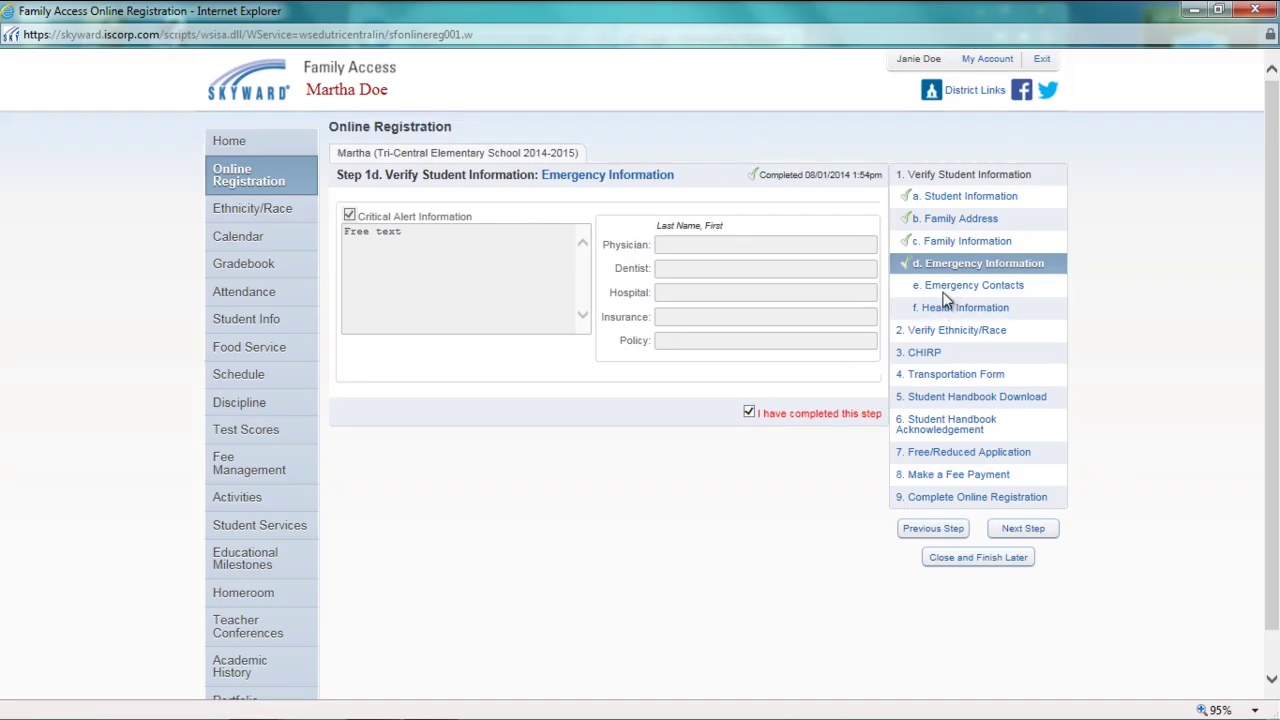
pyautogui.click(948, 288)
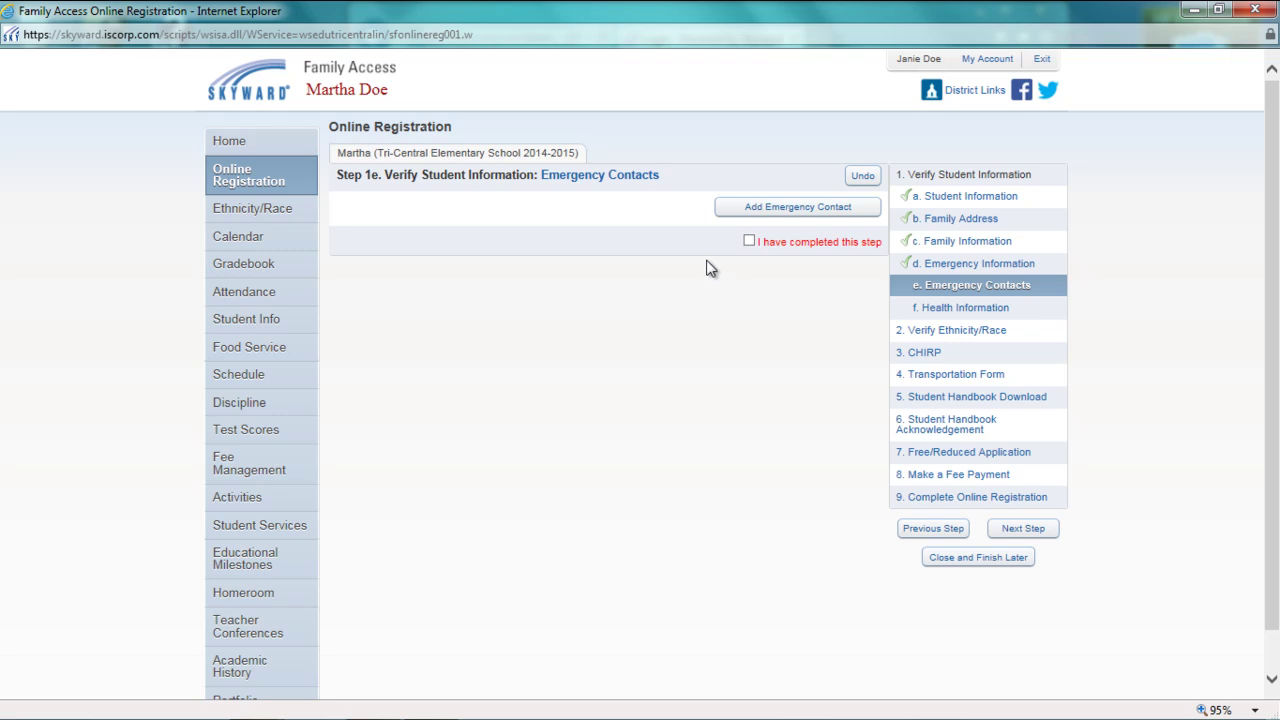
pyautogui.click(777, 216)
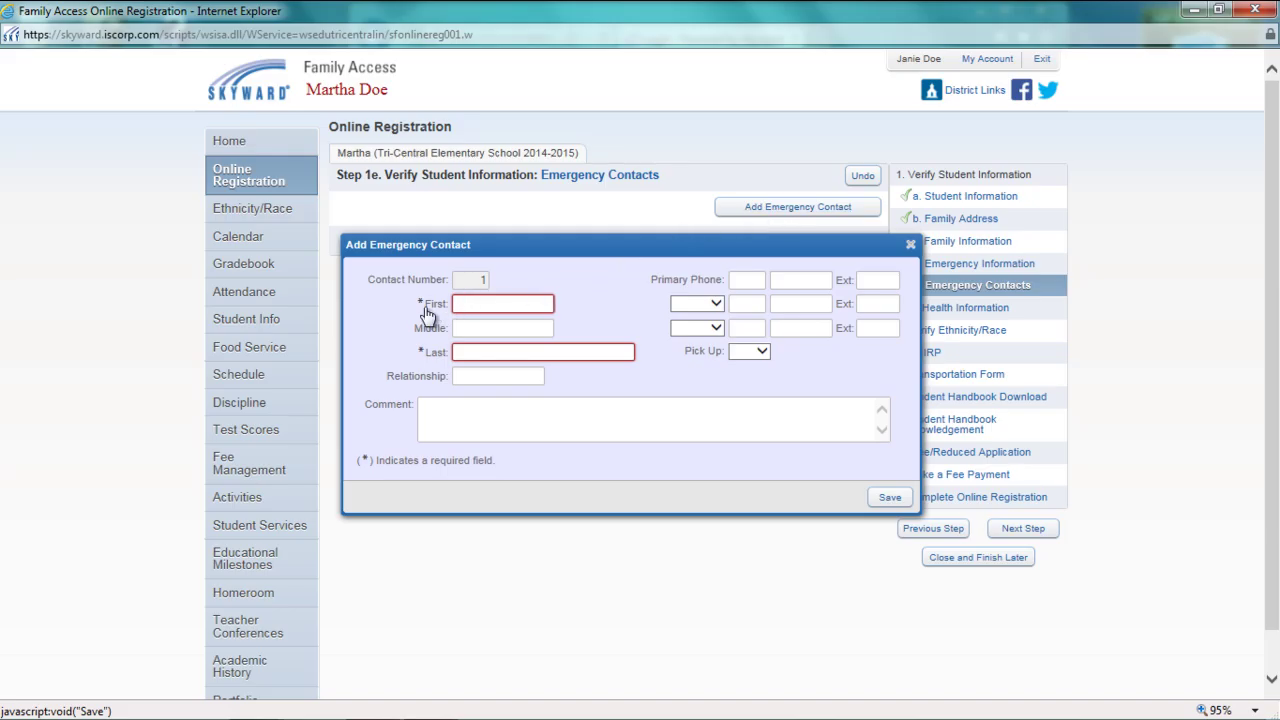
pyautogui.click(473, 305)
pyautogui.write('John')
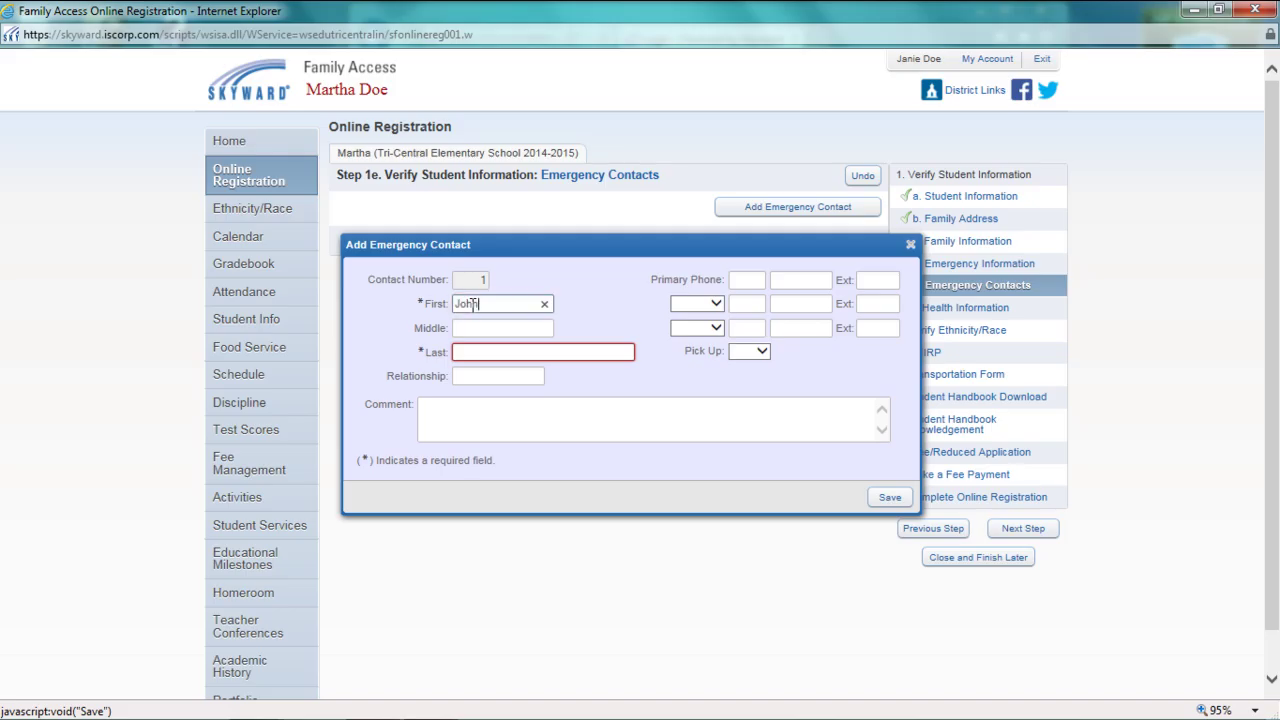
pyautogui.click(472, 352)
pyautogui.write('Doe')
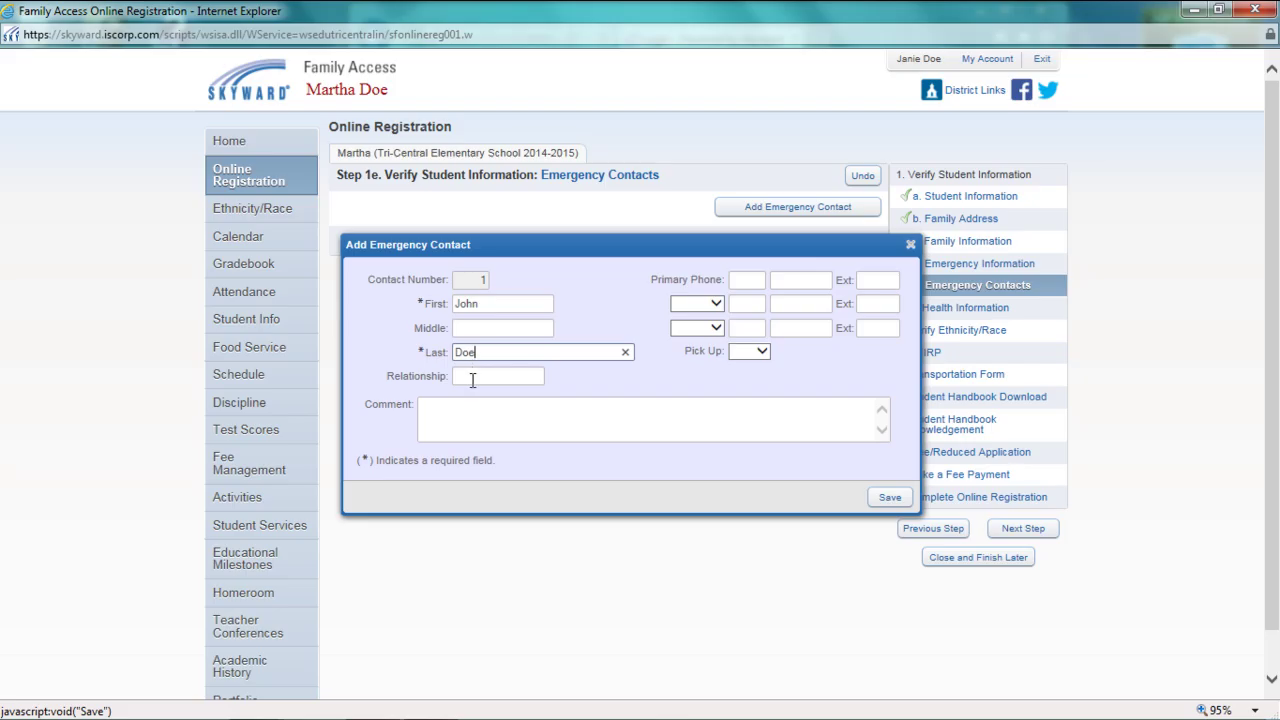
pyautogui.click(472, 378)
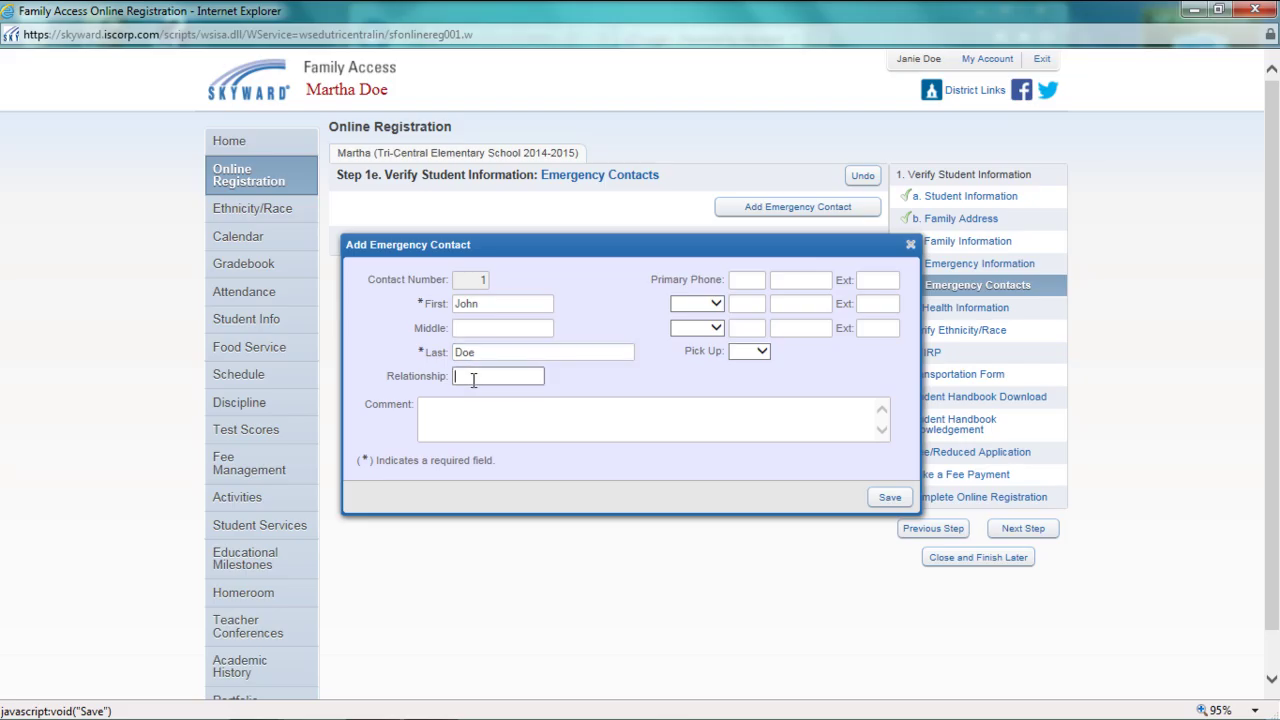
pyautogui.write('Father')
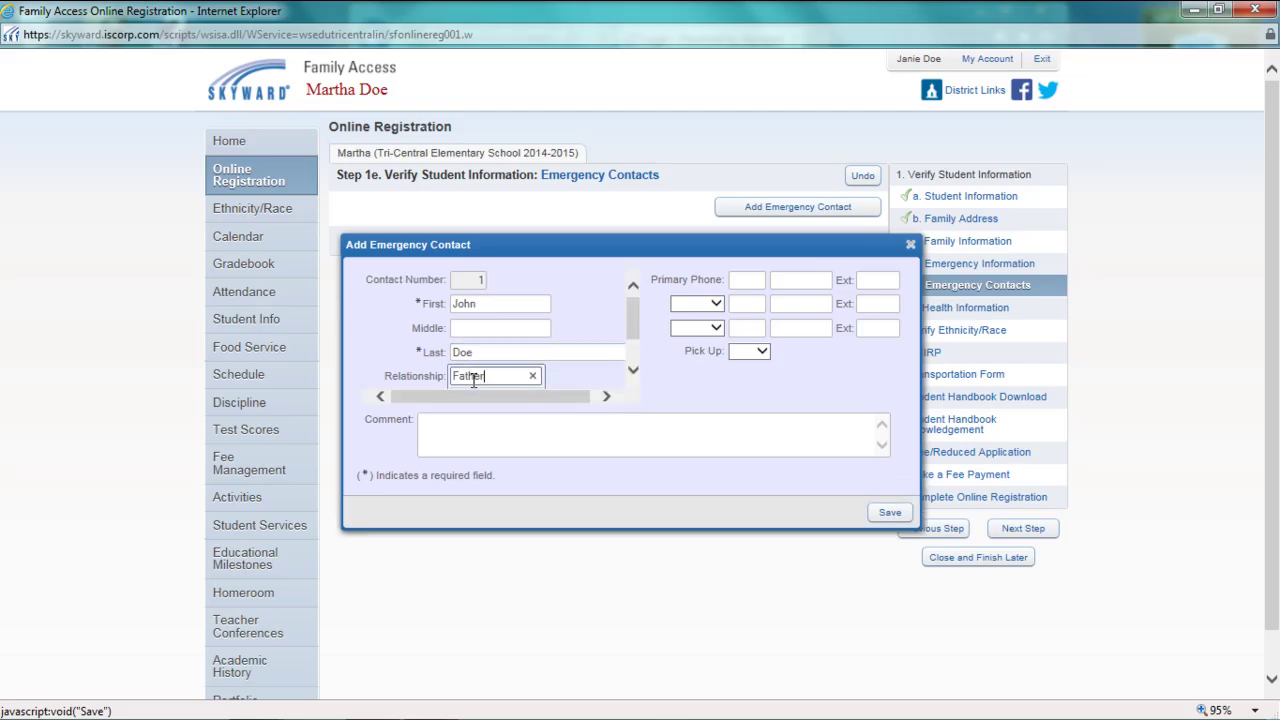
# Enter the contact's primary phone number, save the contact and mark the Emergency Contacts step as completed
pyautogui.click(744, 281)
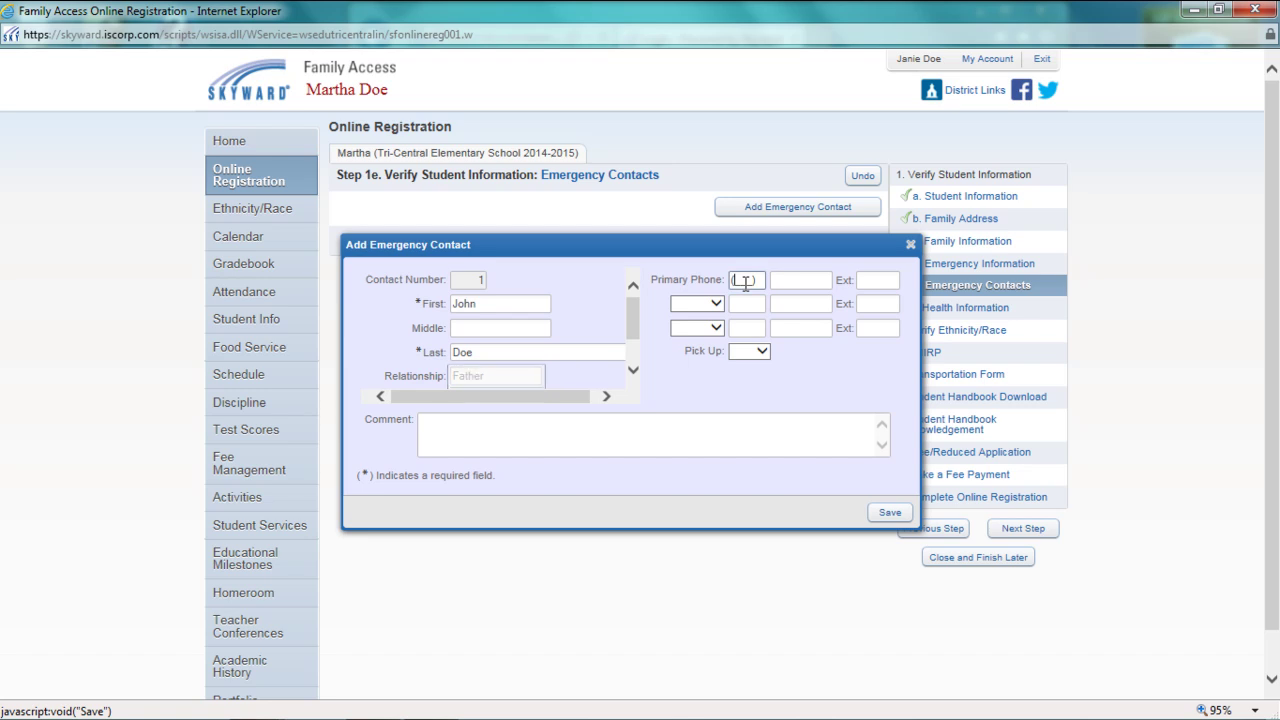
pyautogui.write('765) ')
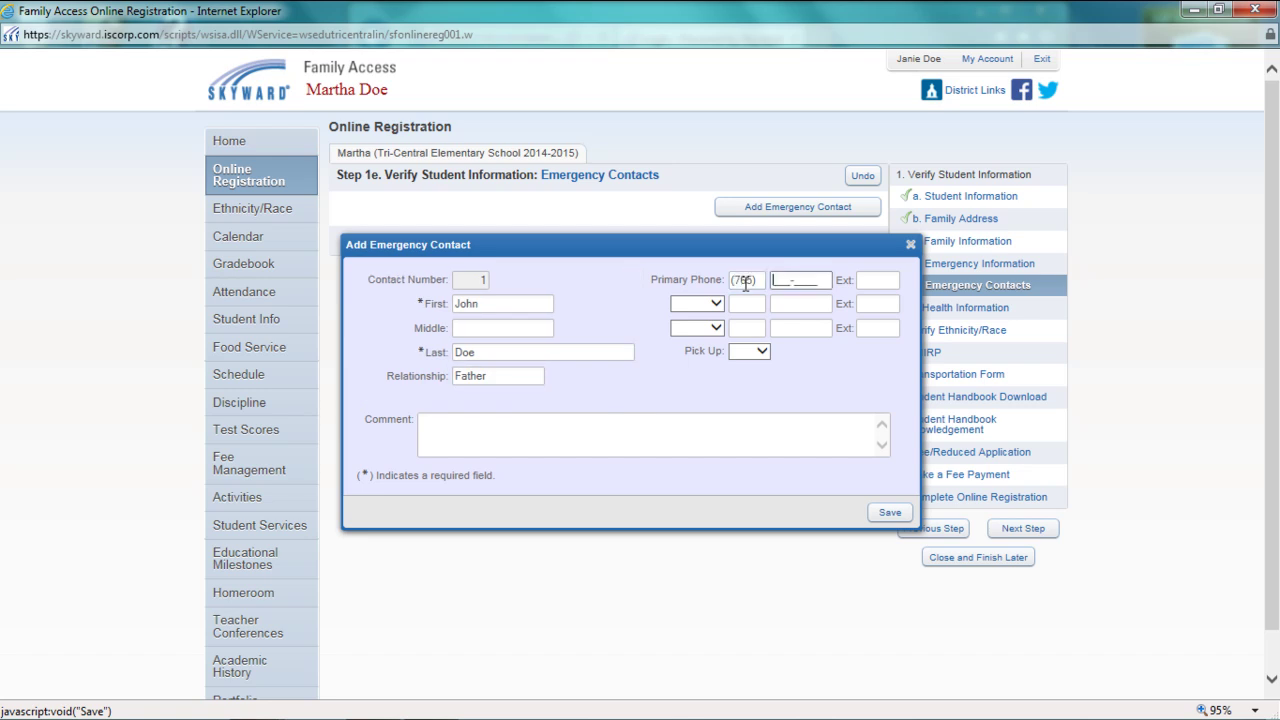
pyautogui.write('555-5555')
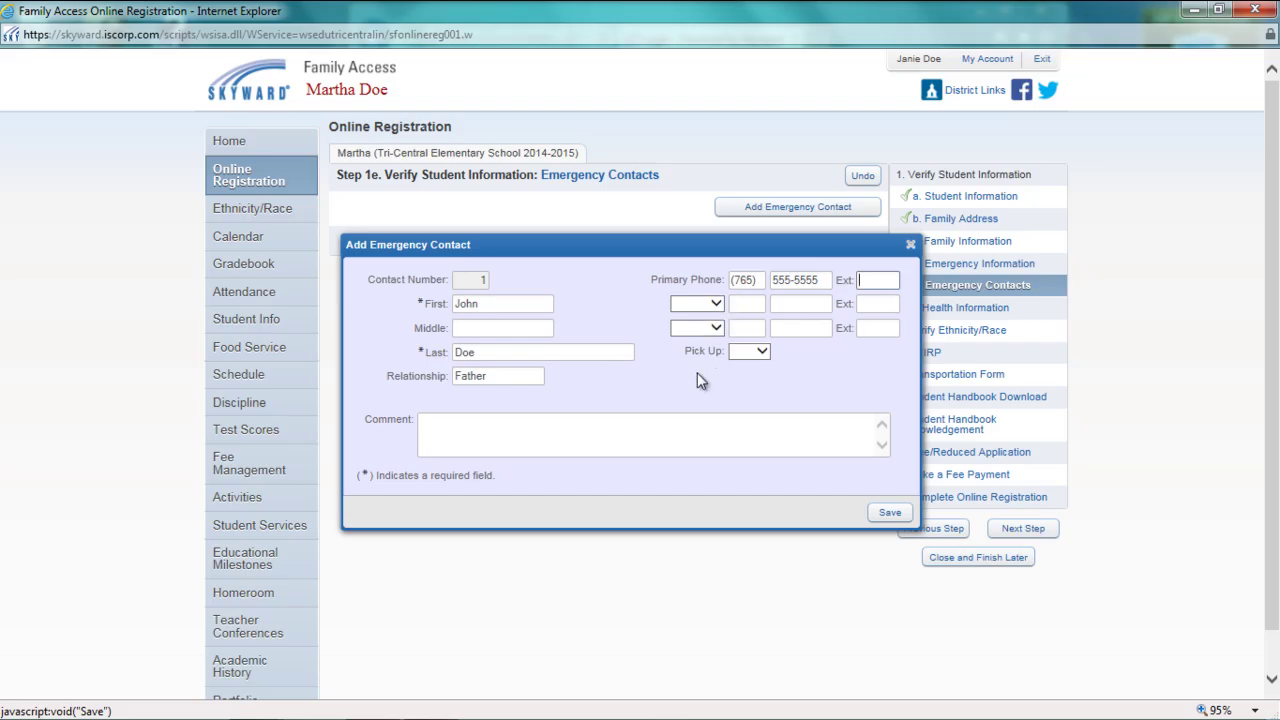
pyautogui.click(890, 514)
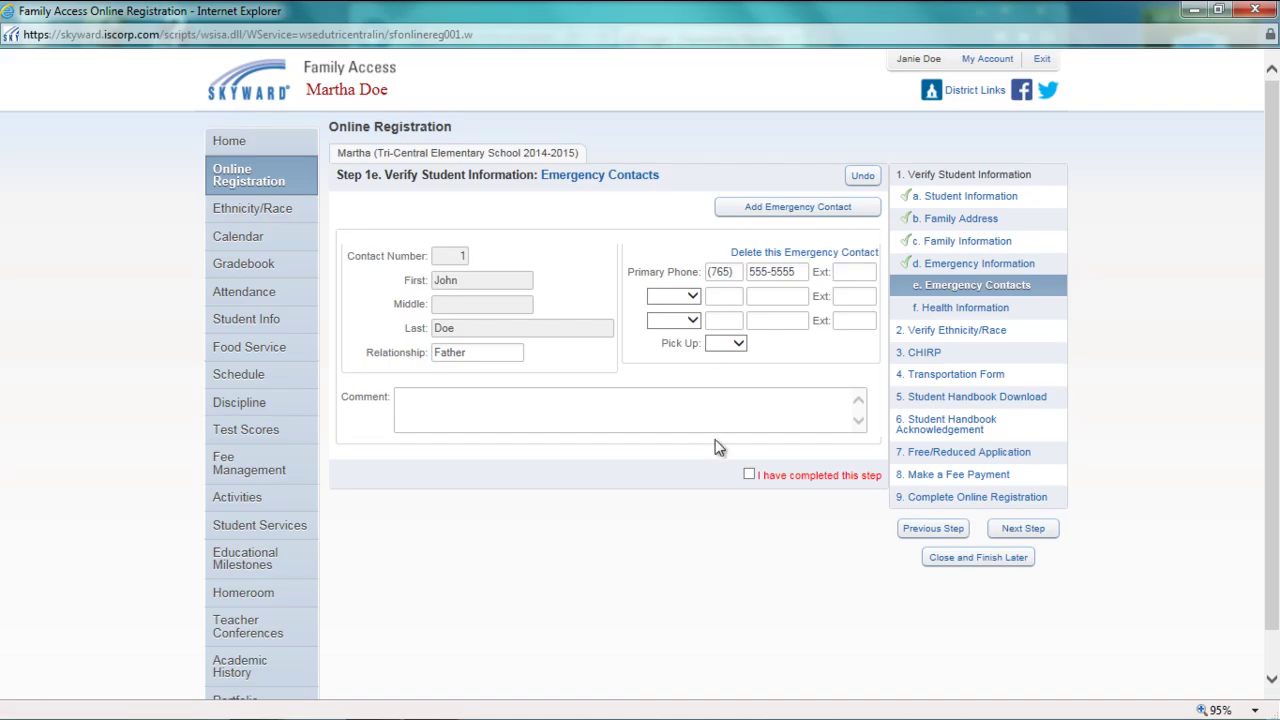
pyautogui.click(749, 475)
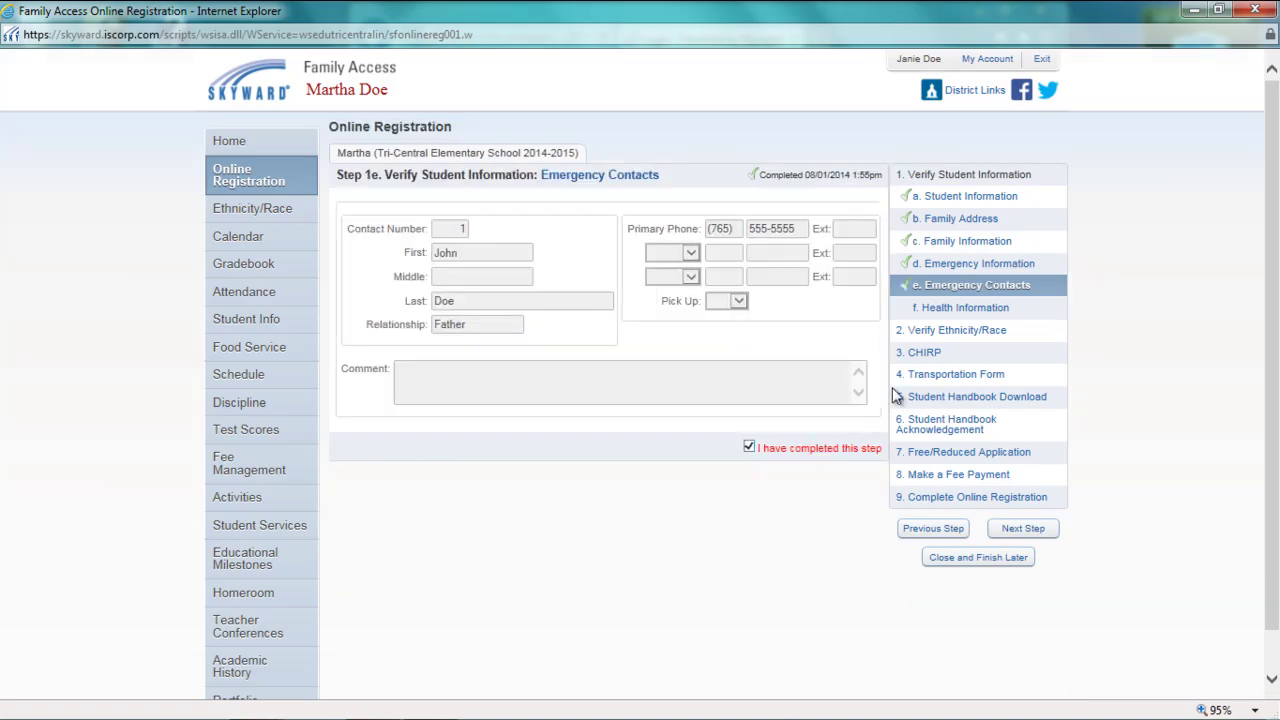
# Open the Health Information step and mark it as completed with all its notes left blank
pyautogui.click(943, 313)
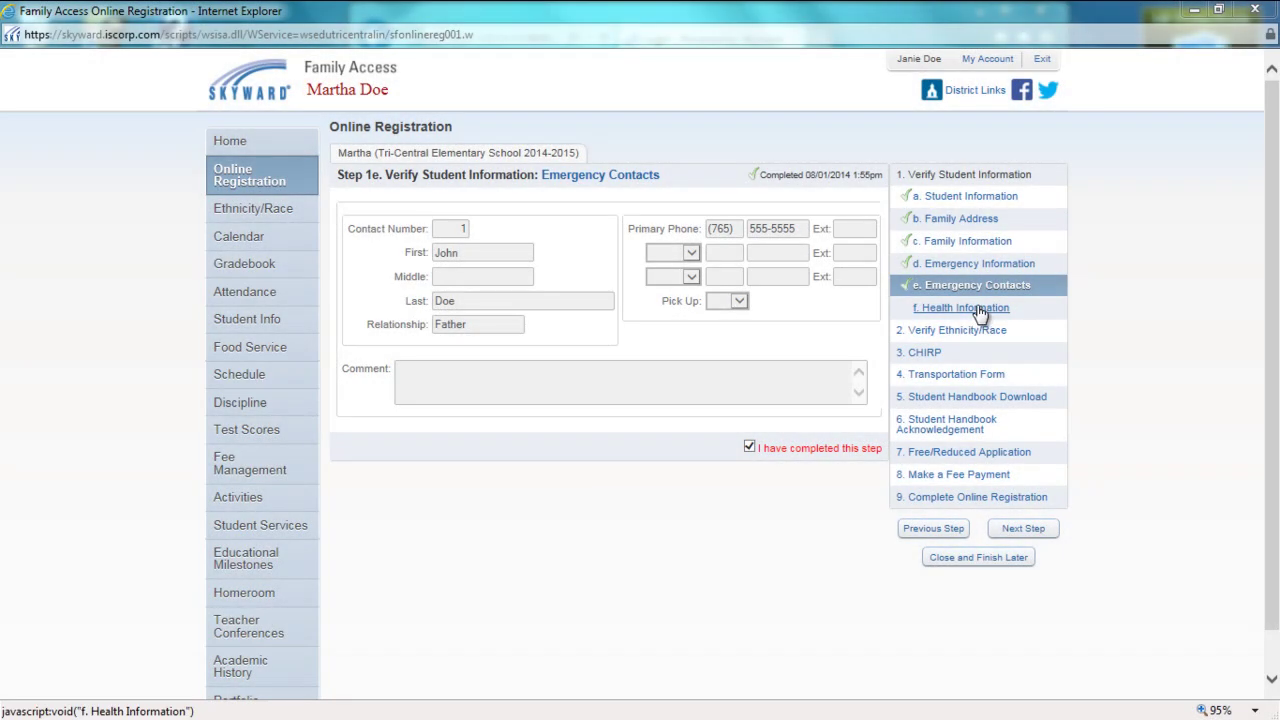
pyautogui.click(980, 310)
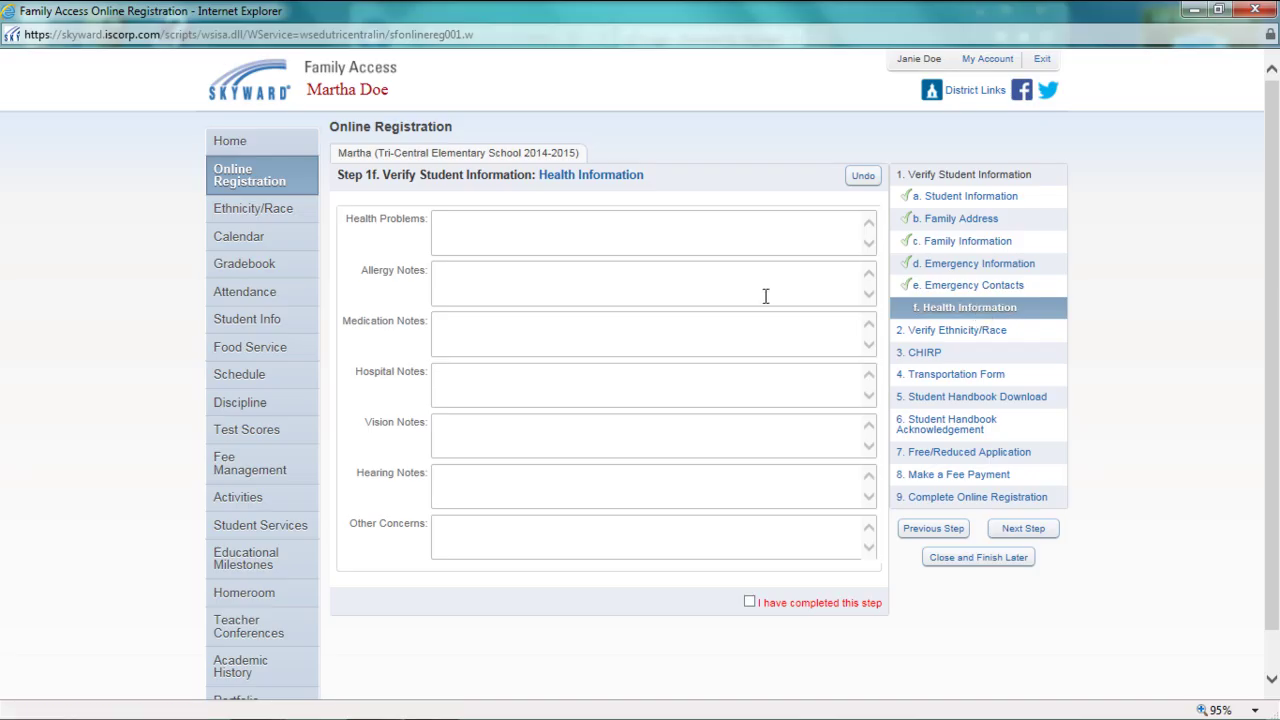
pyautogui.click(751, 603)
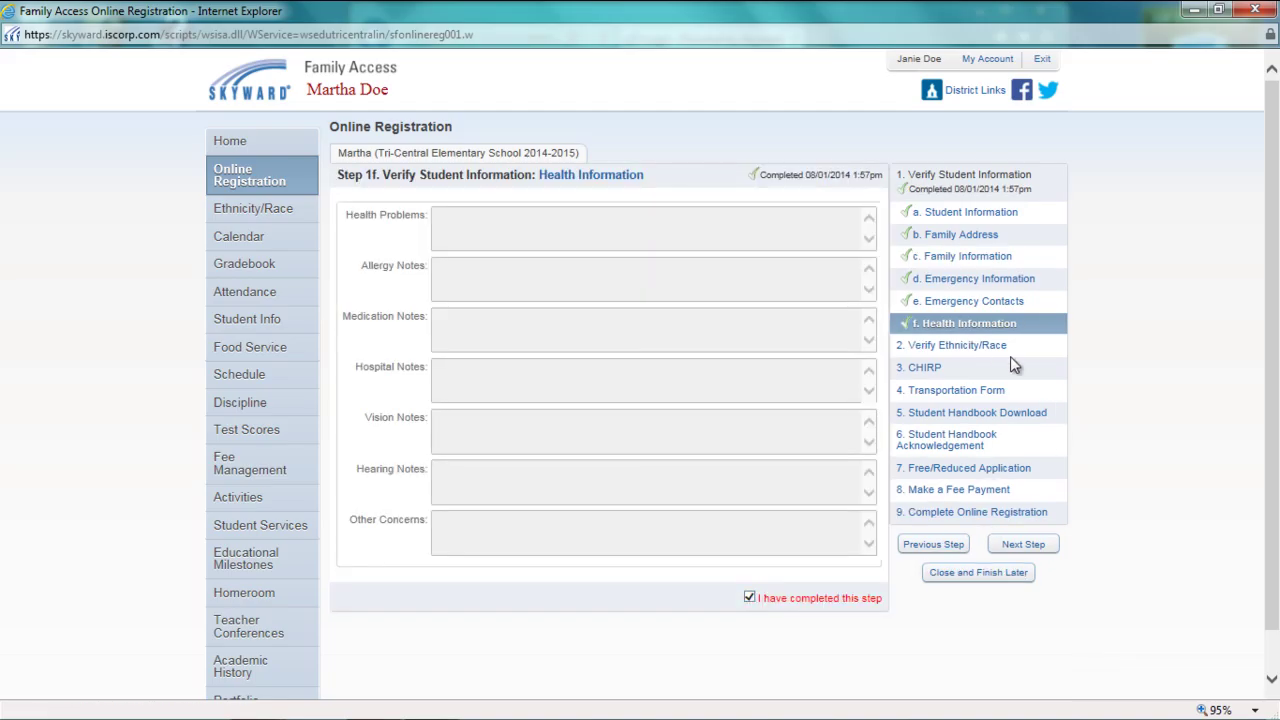
# Continue through the Verify Ethnicity/Race letter to the questions and mark that step as completed
pyautogui.click(984, 345)
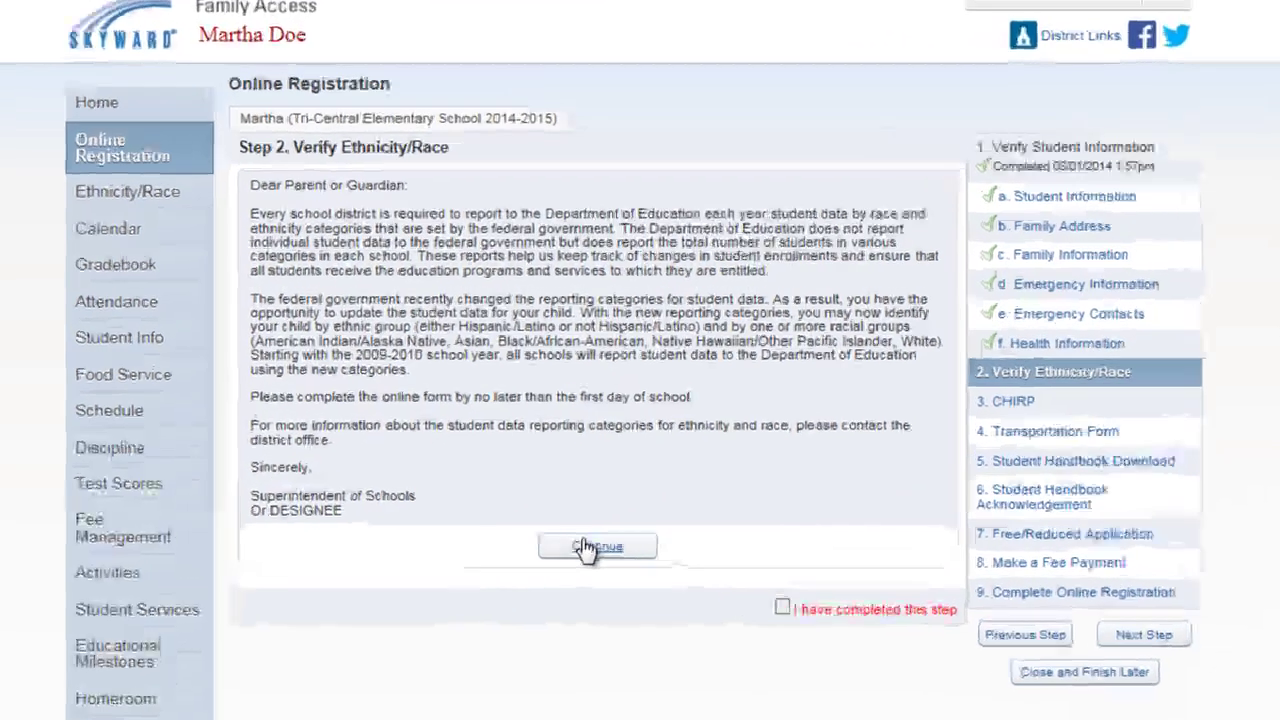
pyautogui.click(593, 475)
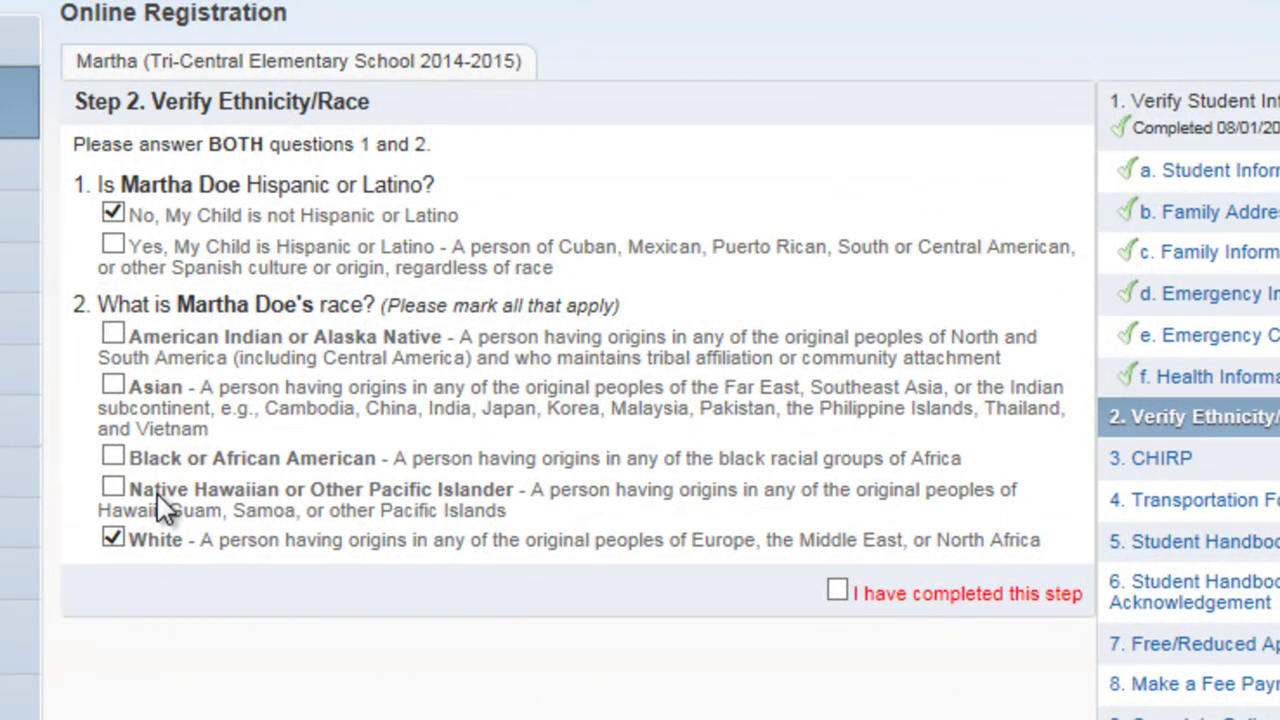
pyautogui.click(838, 591)
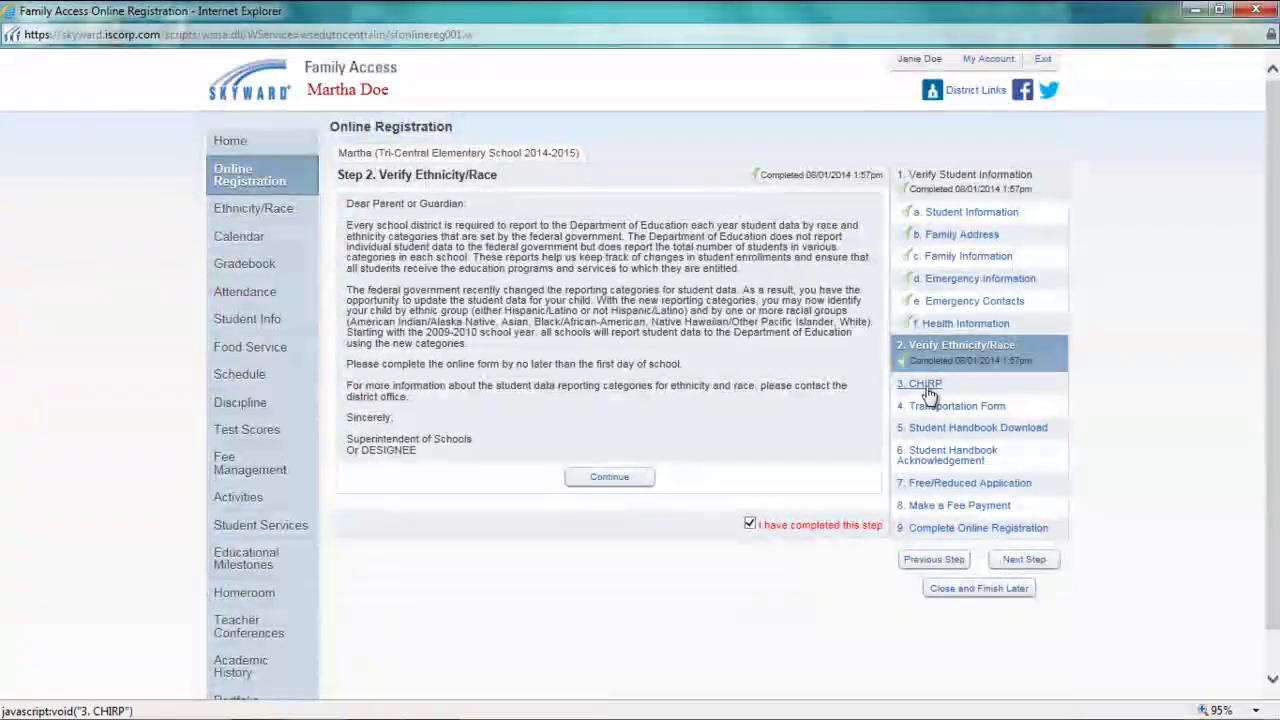
# Open the CHIRP form from registration step 3 and choose to complete it now
pyautogui.click(926, 388)
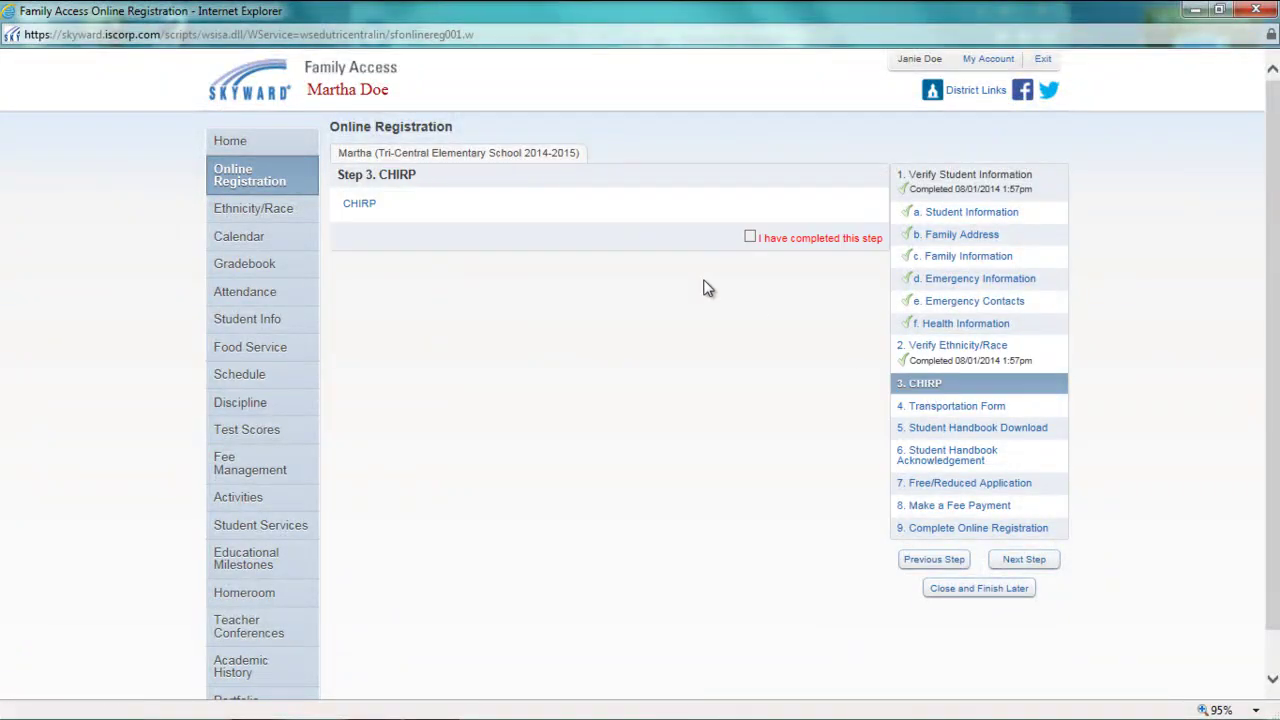
pyautogui.click(362, 204)
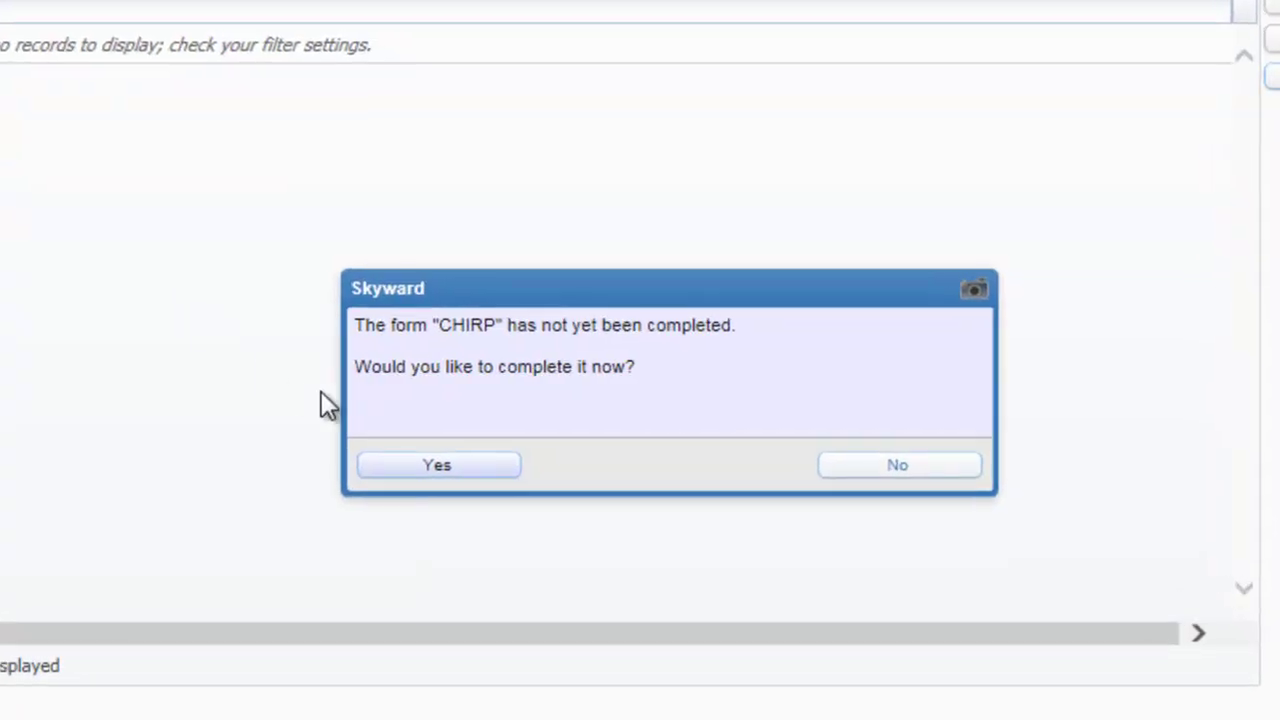
pyautogui.click(452, 460)
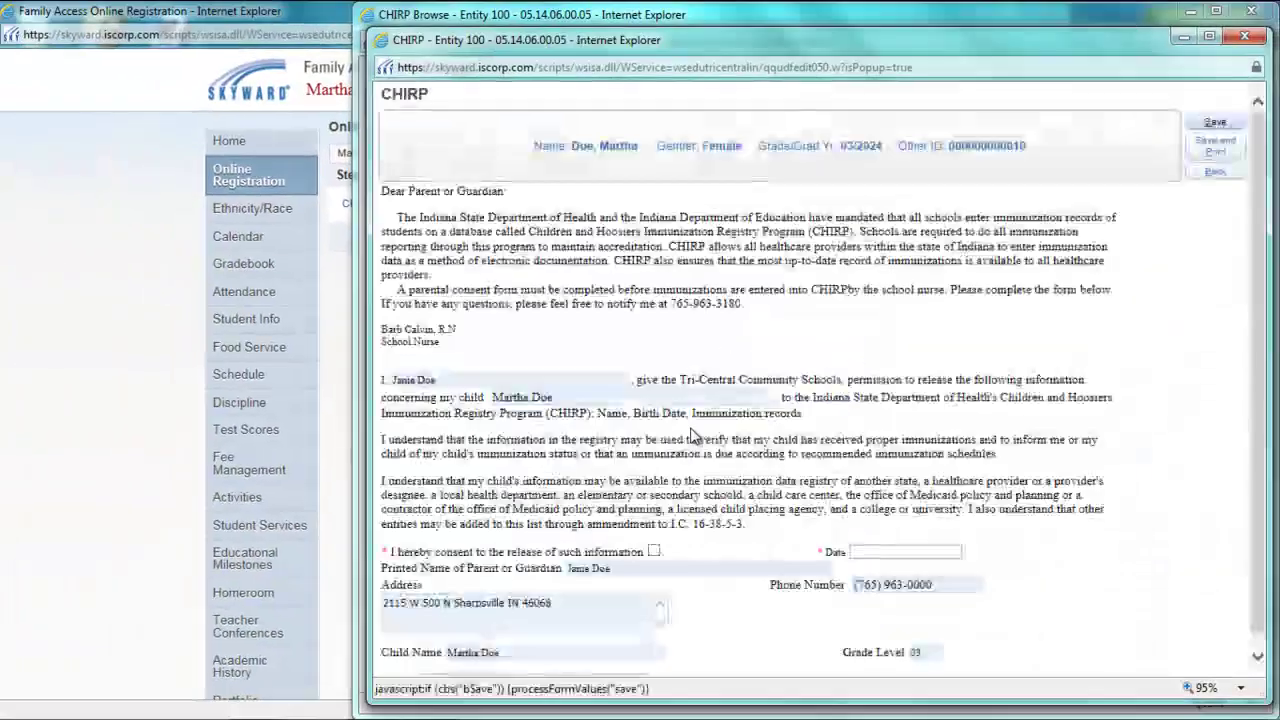
# Consent to the release of information on the CHIRP form and date it 8-1-14
pyautogui.scroll(-1, 683, 430)
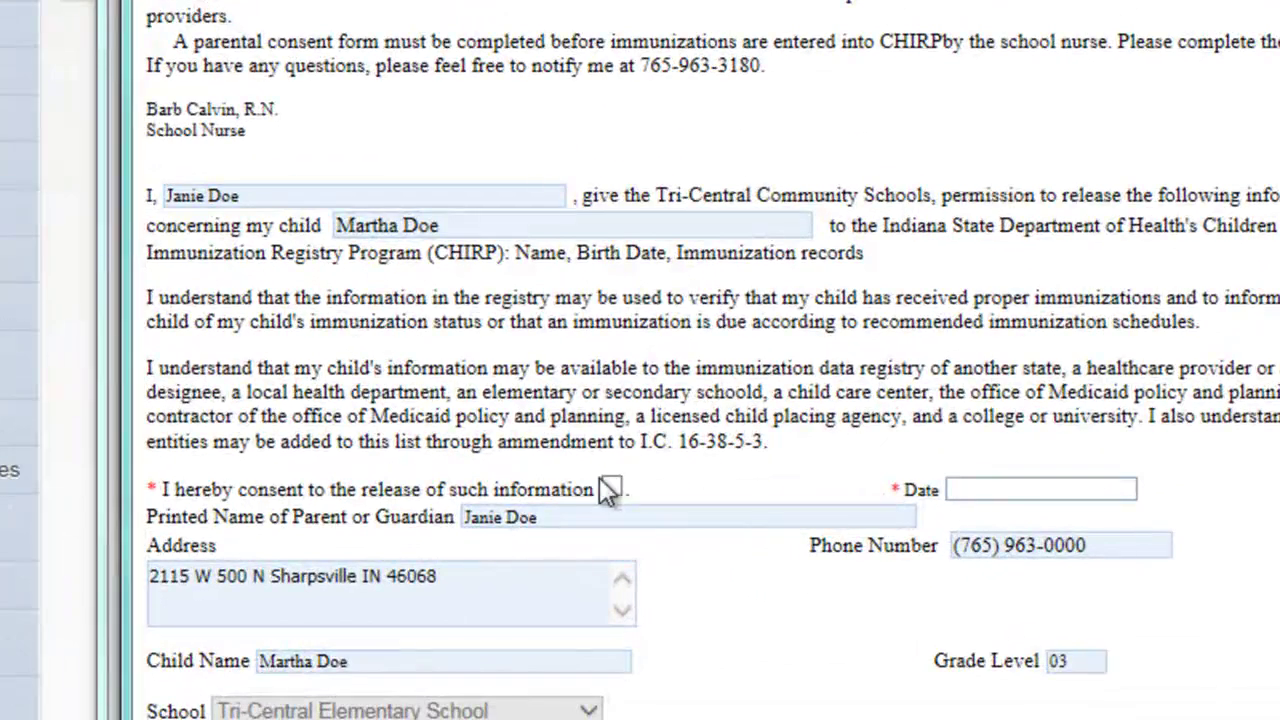
pyautogui.click(615, 491)
pyautogui.click(981, 492)
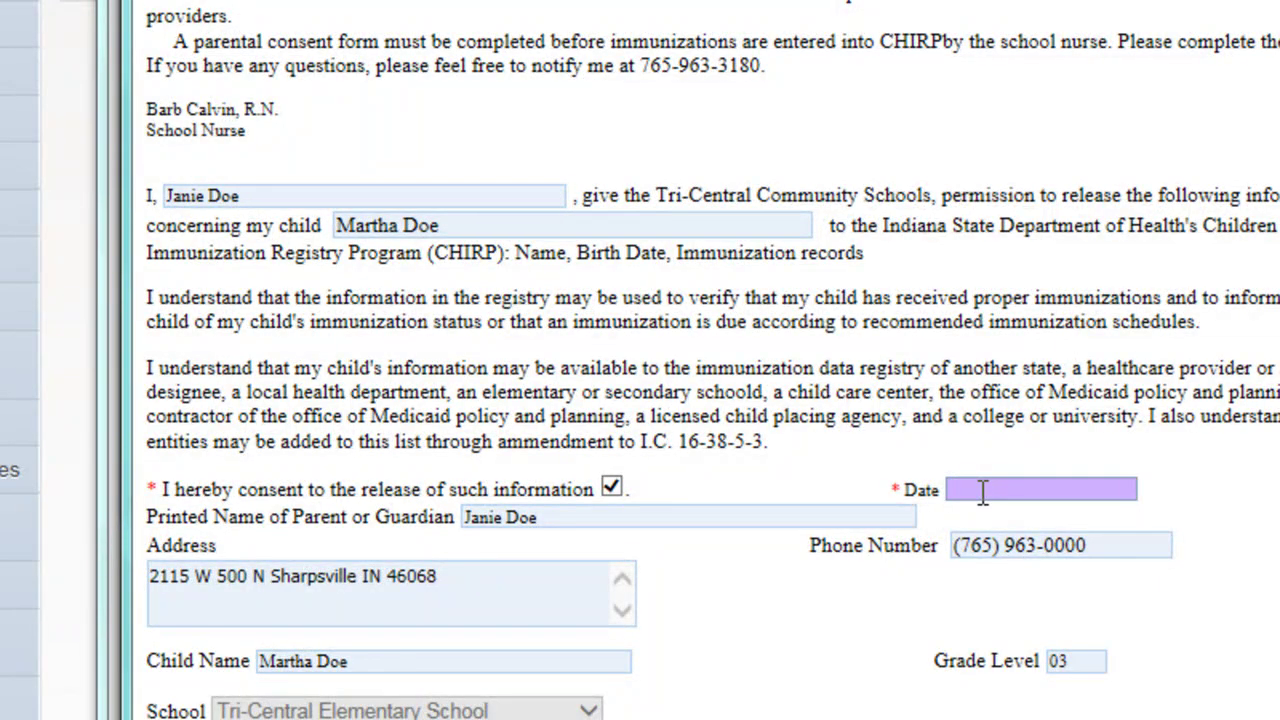
pyautogui.write('8-1-')
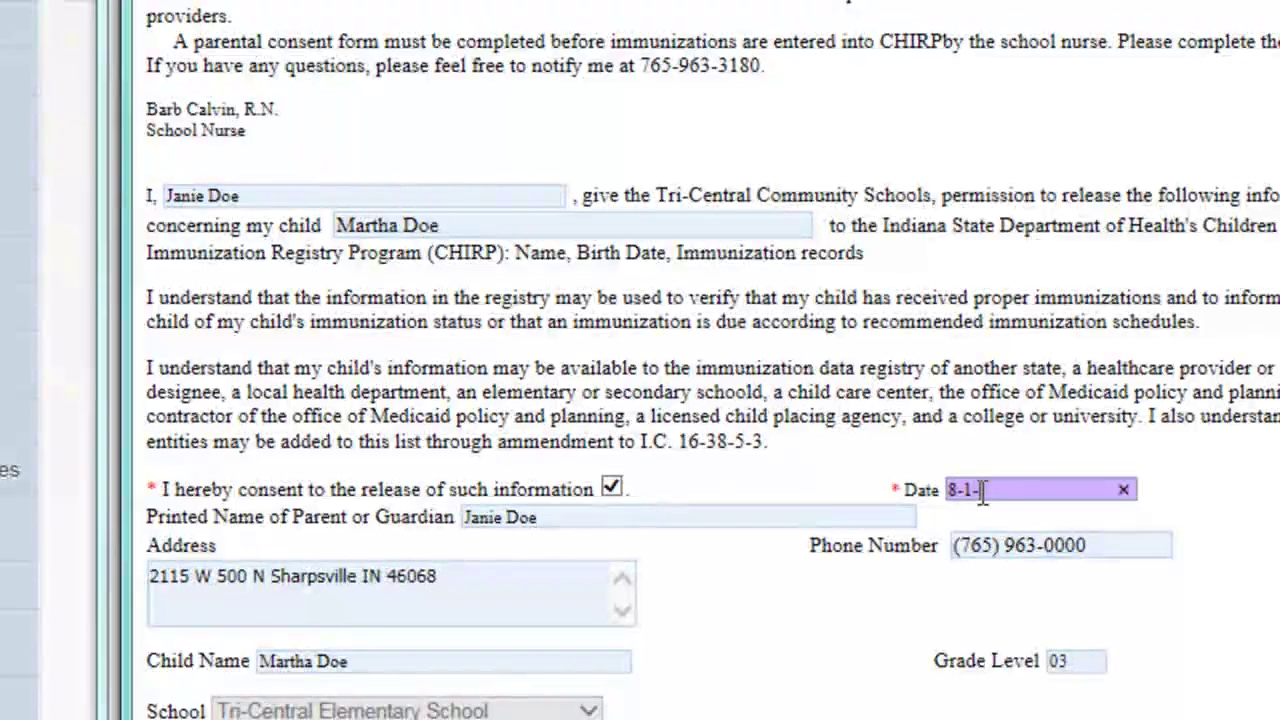
pyautogui.write('14')
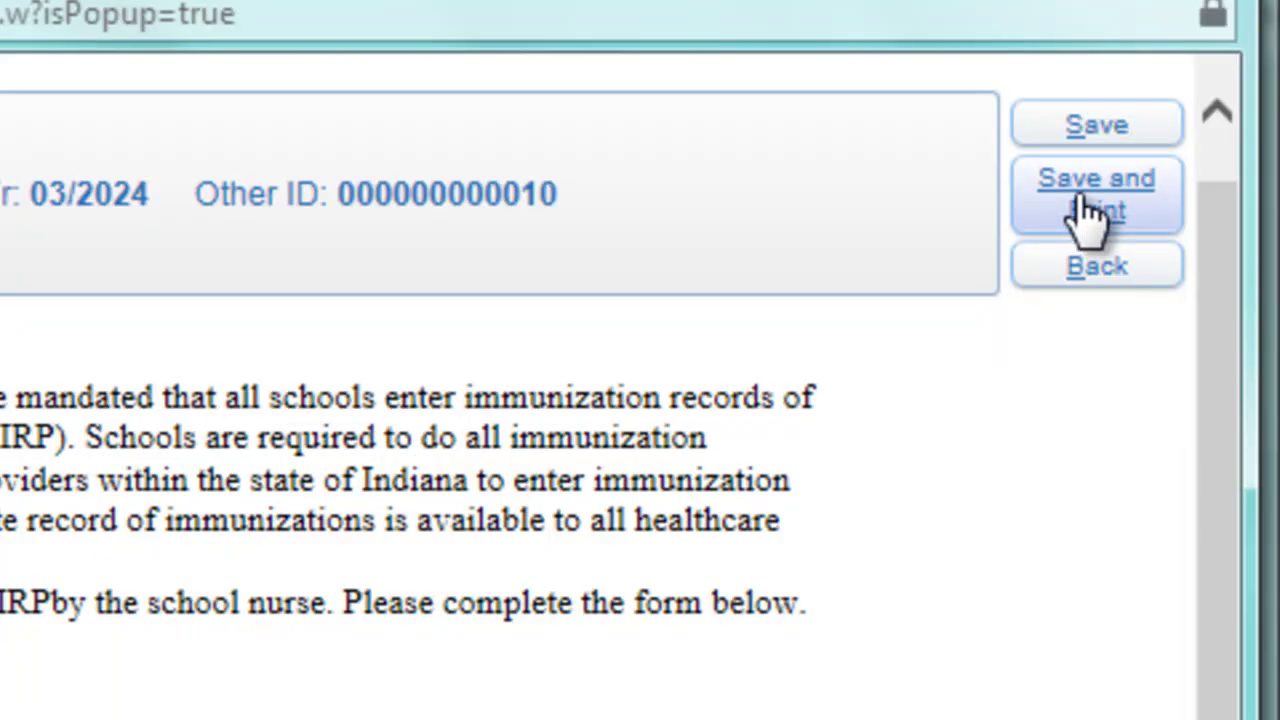
# Save the CHIRP form, return to the registration and mark the CHIRP step as completed
pyautogui.click(1100, 150)
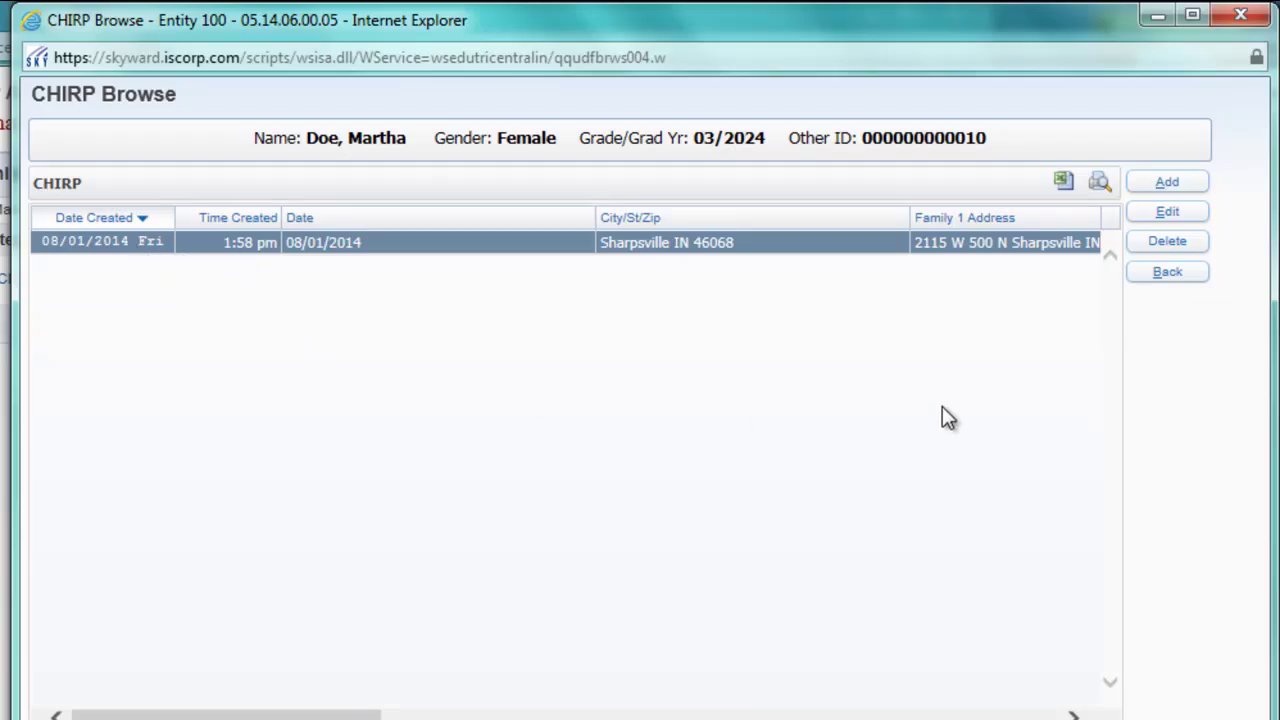
pyautogui.click(1172, 277)
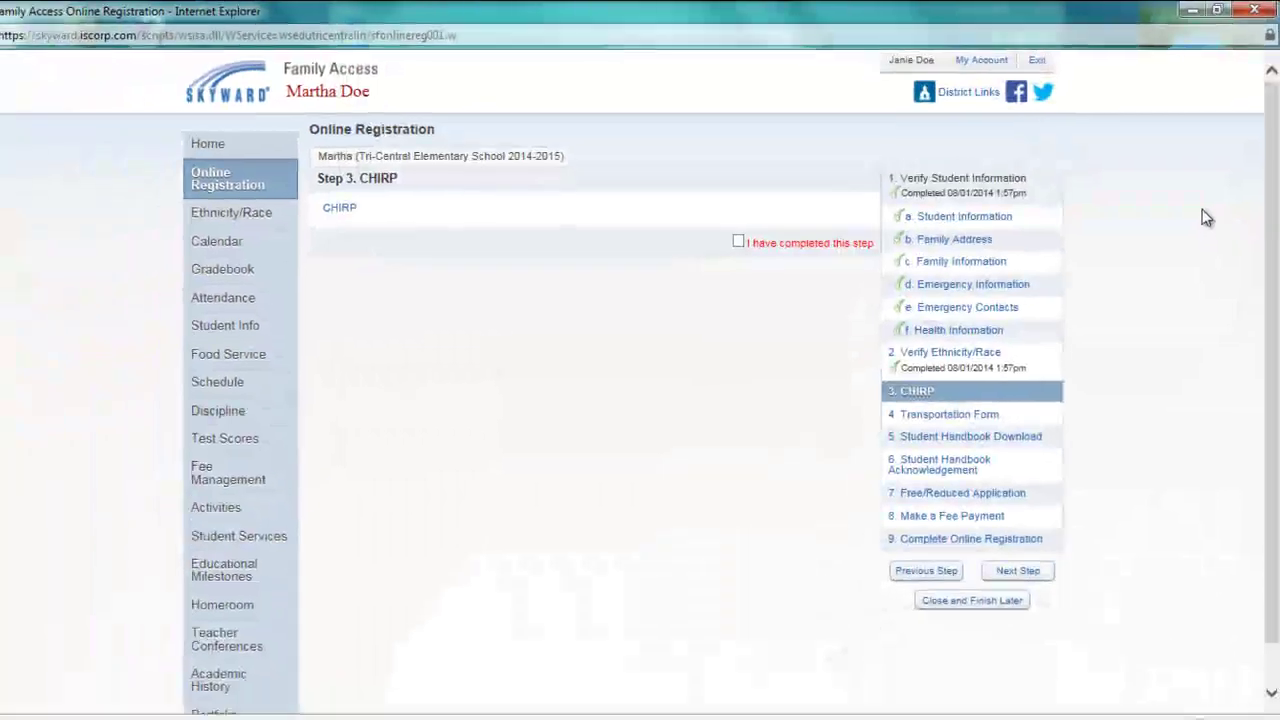
pyautogui.click(749, 237)
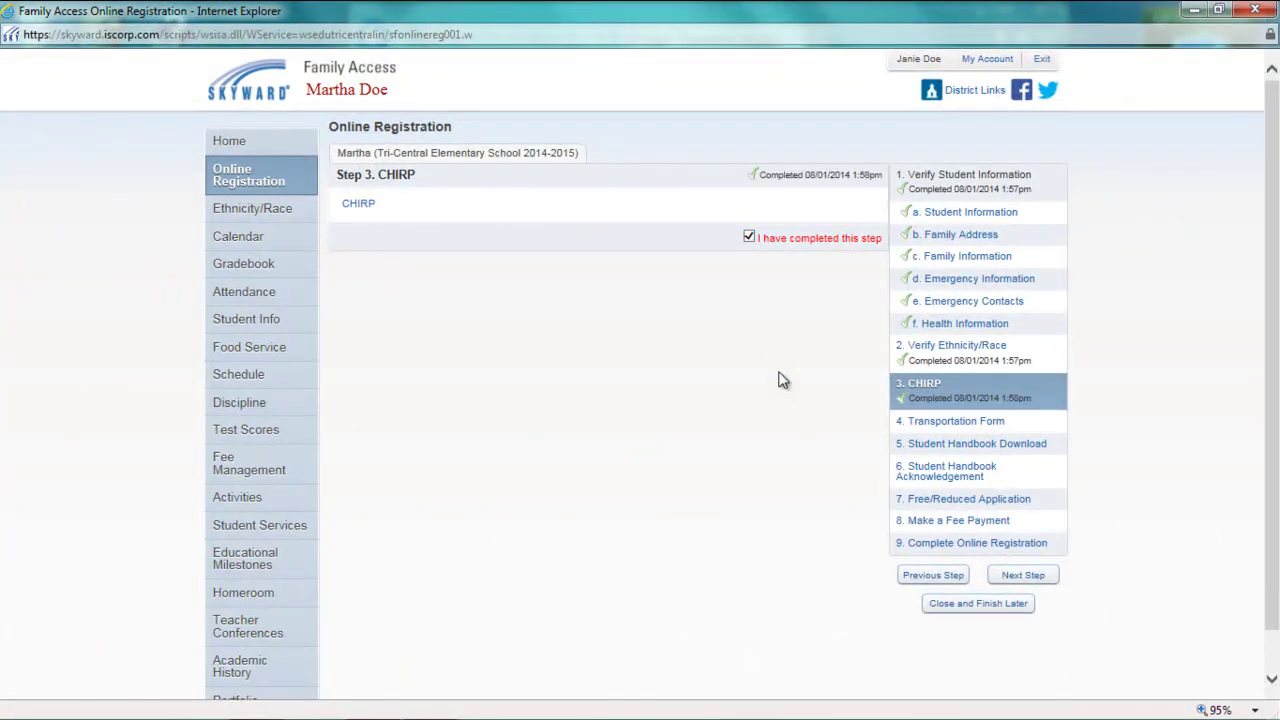
# Open the Transportation Form from step 4 and choose morning bus pick-up, entering the physical pick-up address
pyautogui.click(928, 428)
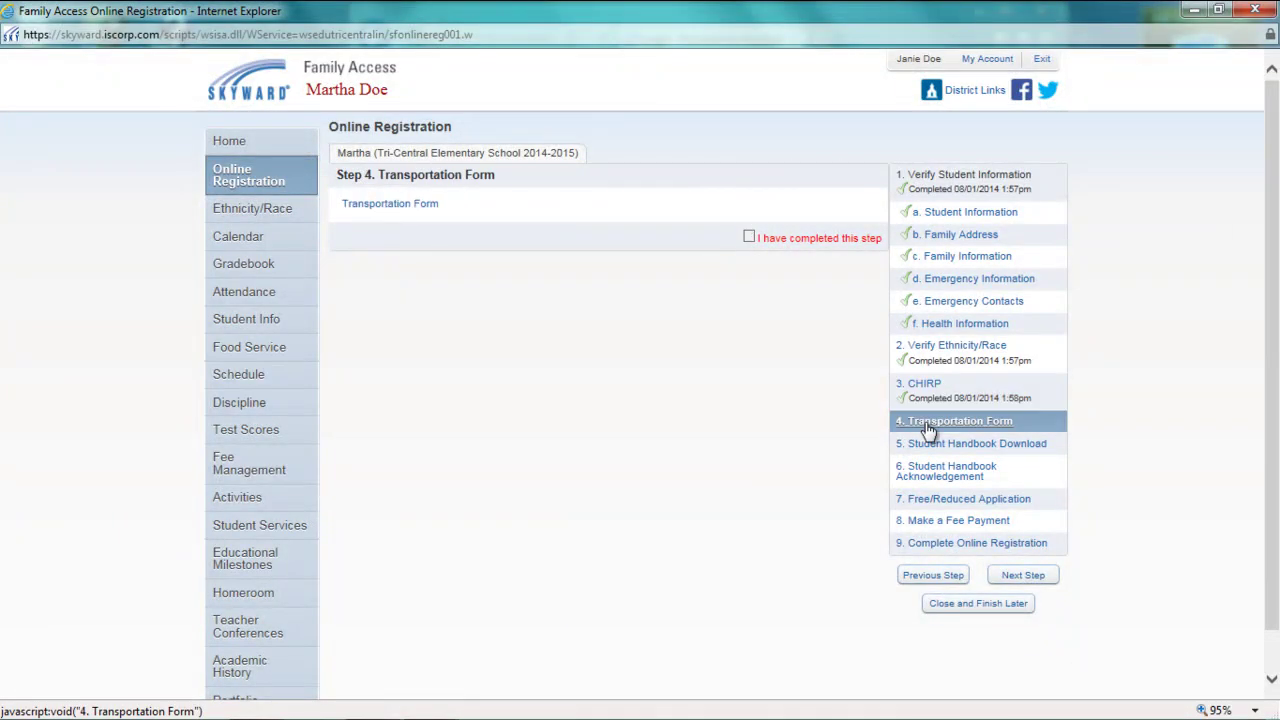
pyautogui.click(430, 208)
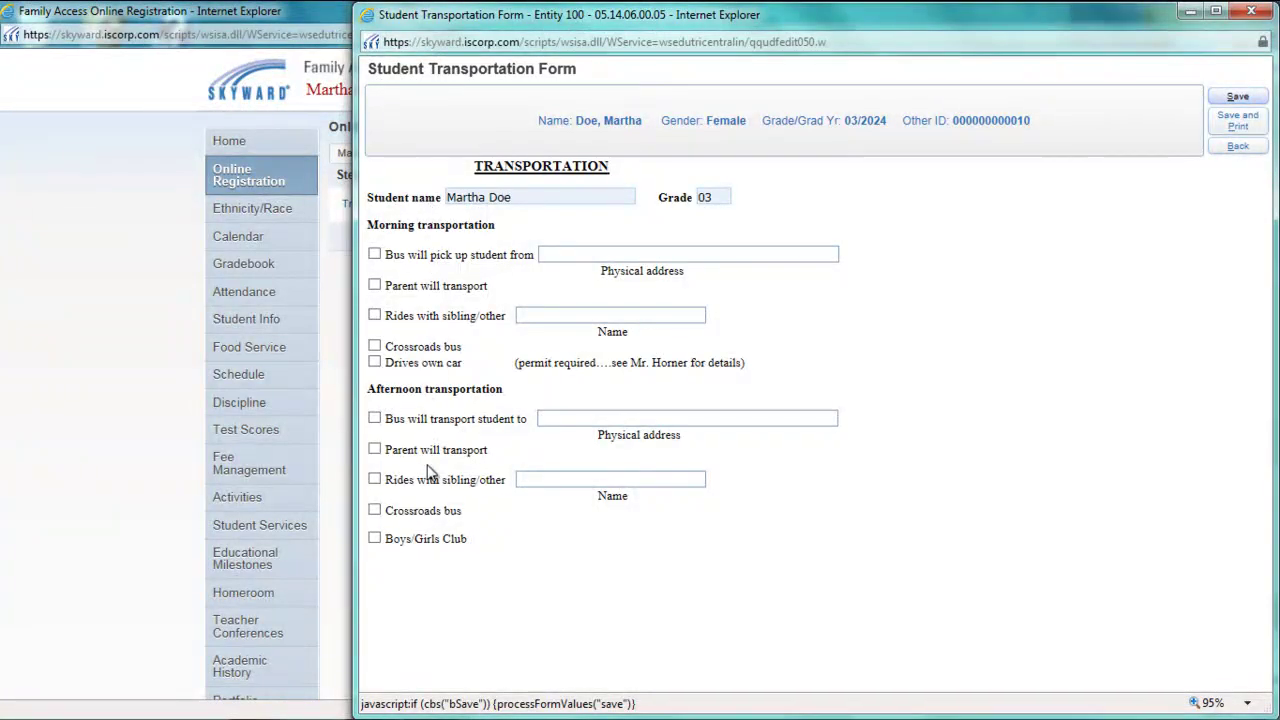
pyautogui.click(375, 255)
pyautogui.click(608, 252)
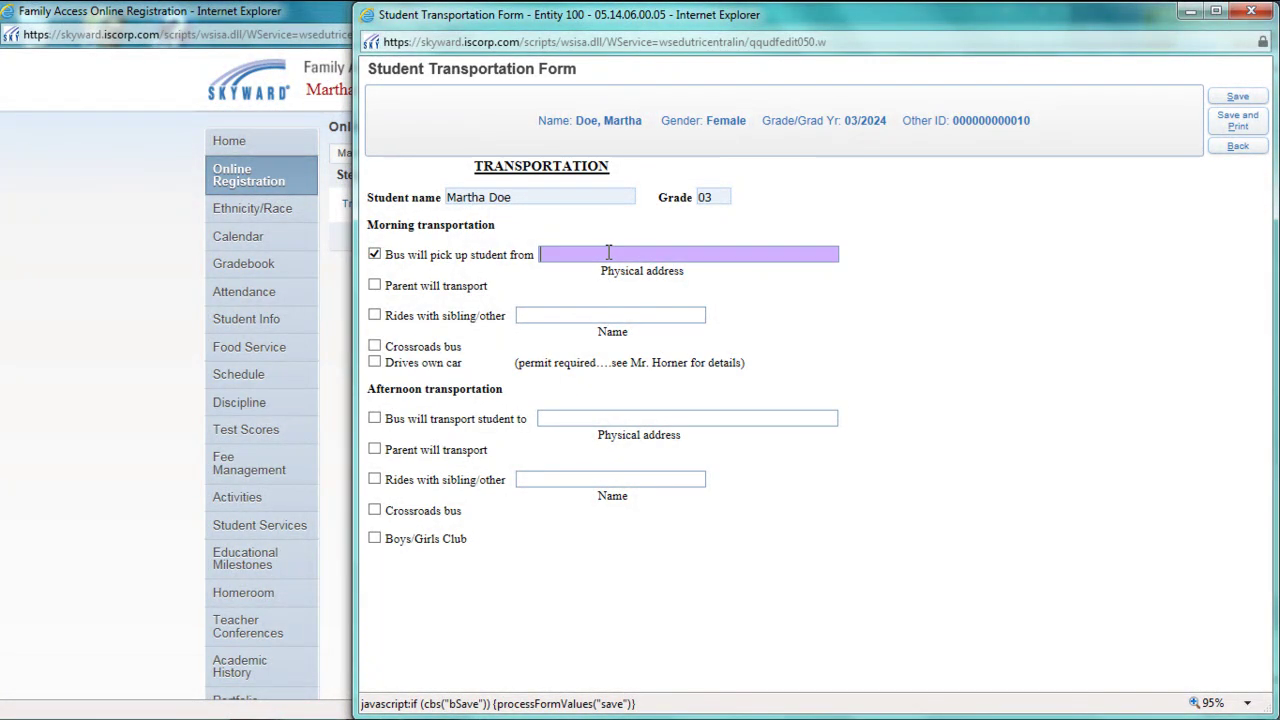
pyautogui.write('123 main street')
# Set afternoon transportation to "Parent will transport", save the form and mark the Transportation Form step as completed
pyautogui.click(375, 450)
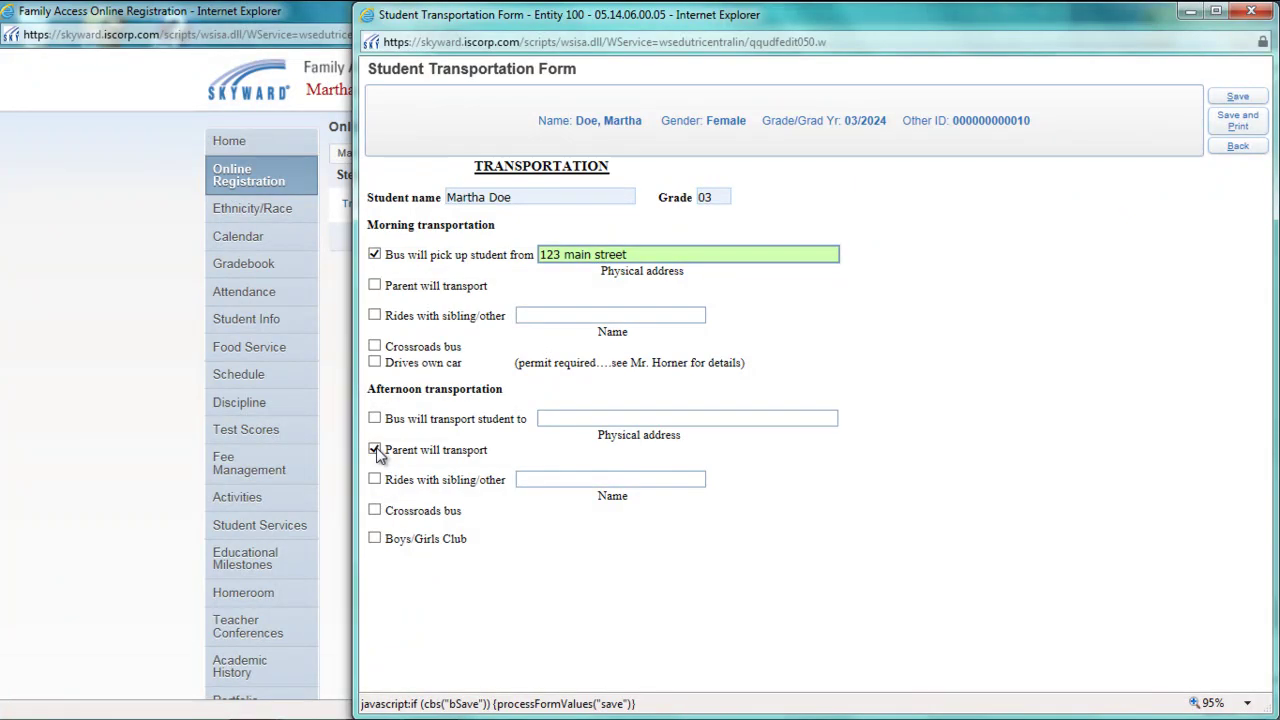
pyautogui.click(1238, 98)
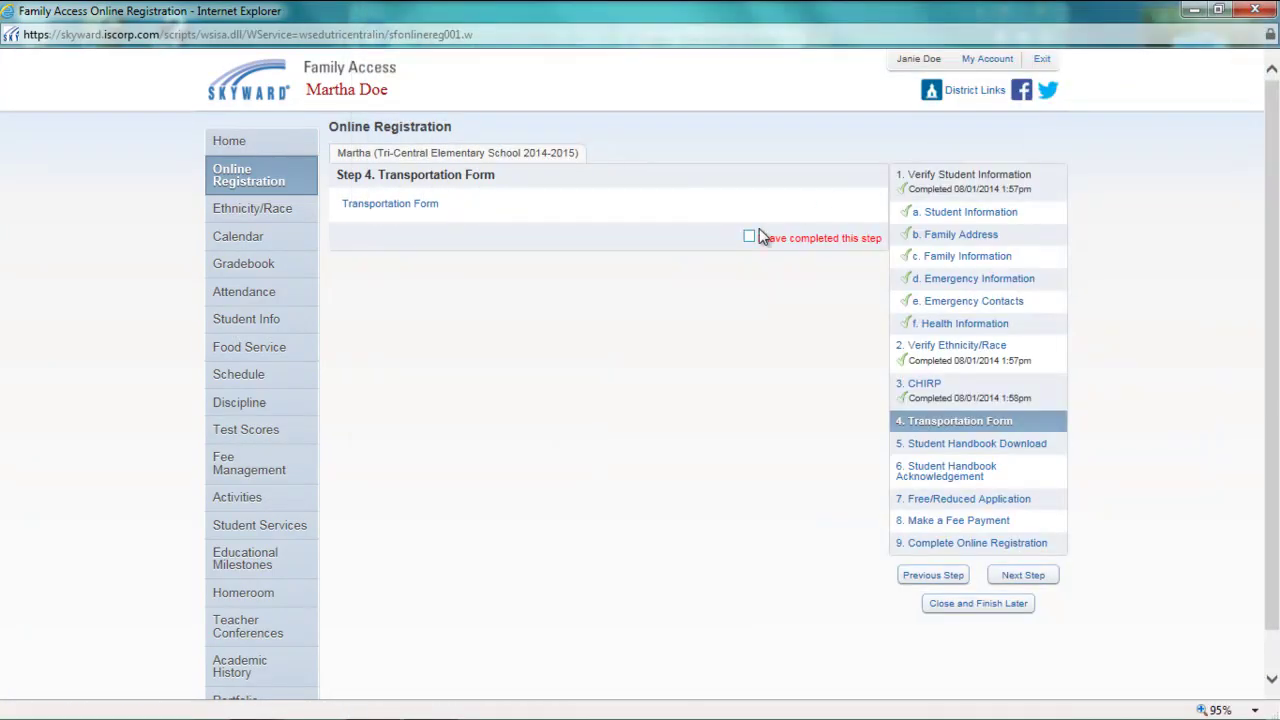
pyautogui.click(750, 239)
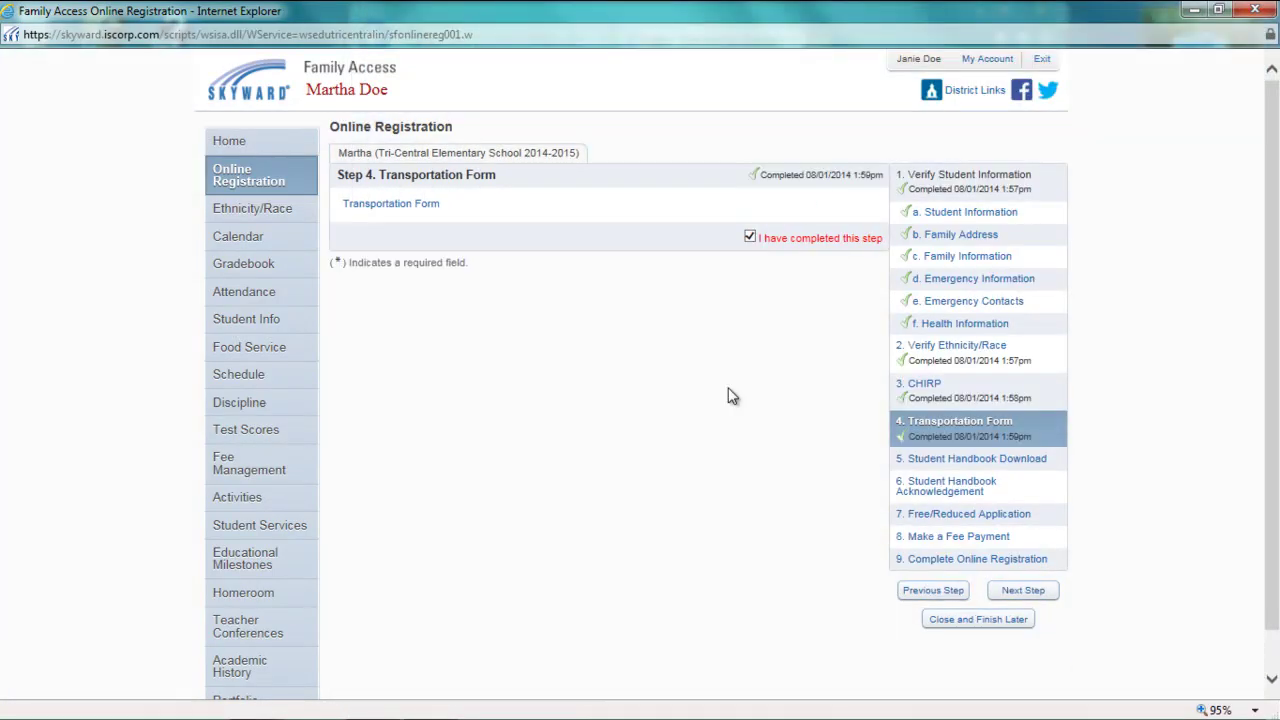
# Open the student handbook from step 5, close it and mark the Student Handbook Download step as completed
pyautogui.click(958, 462)
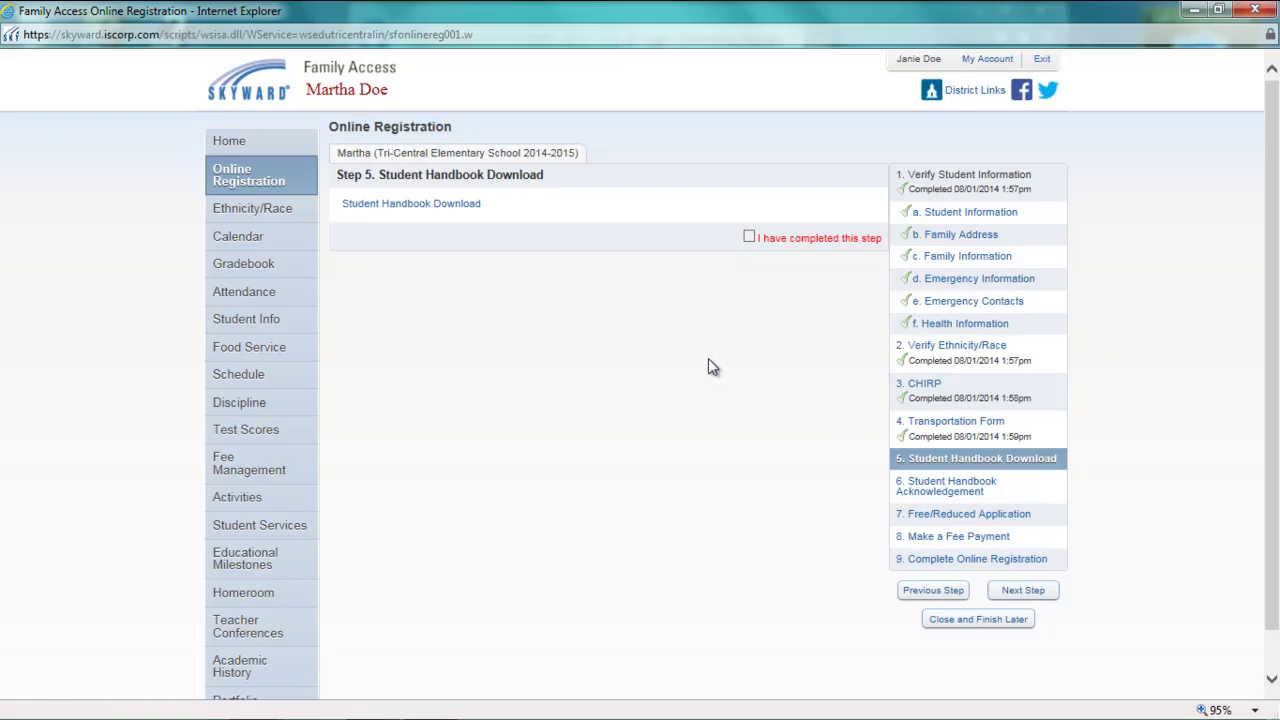
pyautogui.click(463, 205)
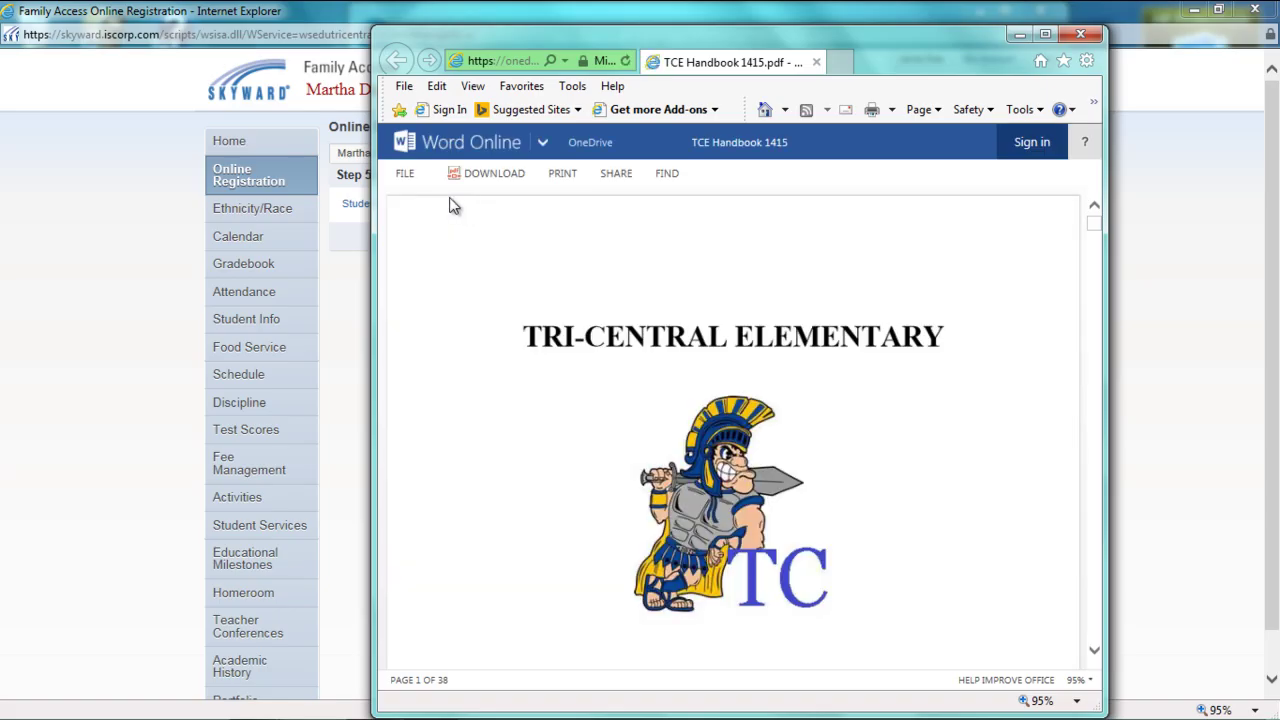
pyautogui.moveTo(928, 50); pyautogui.dragTo(906, 32)
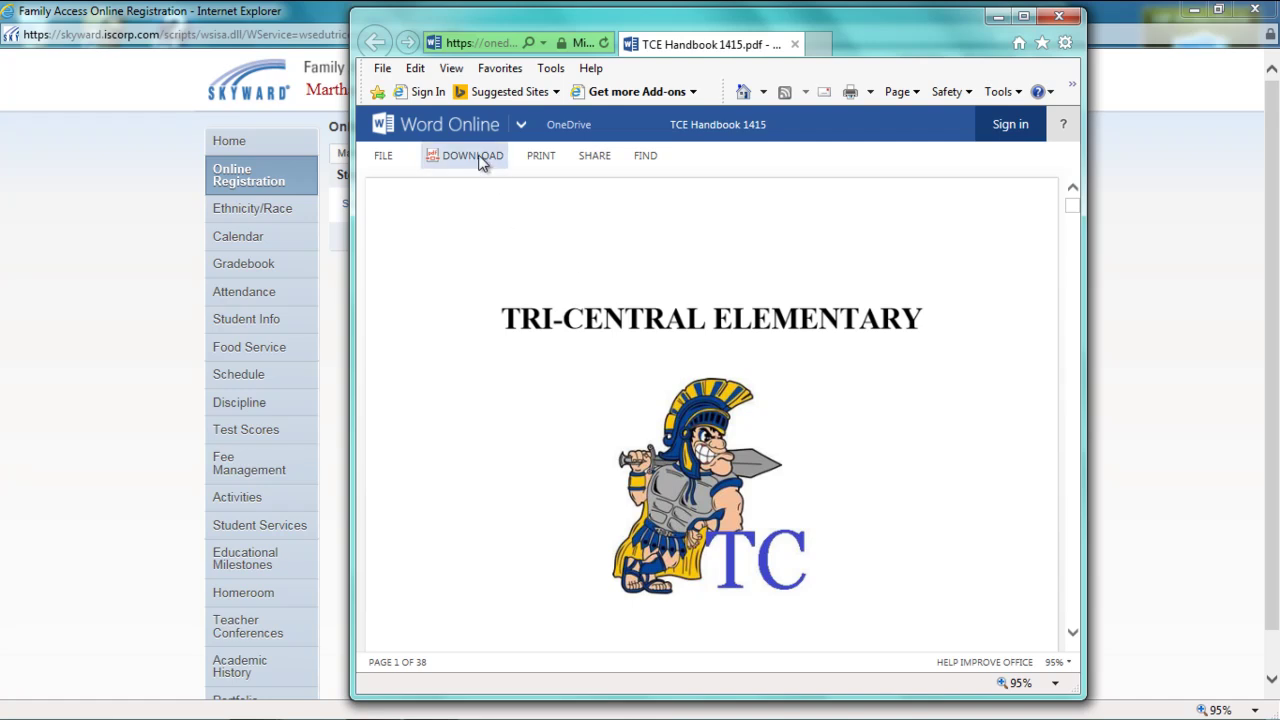
pyautogui.click(1061, 18)
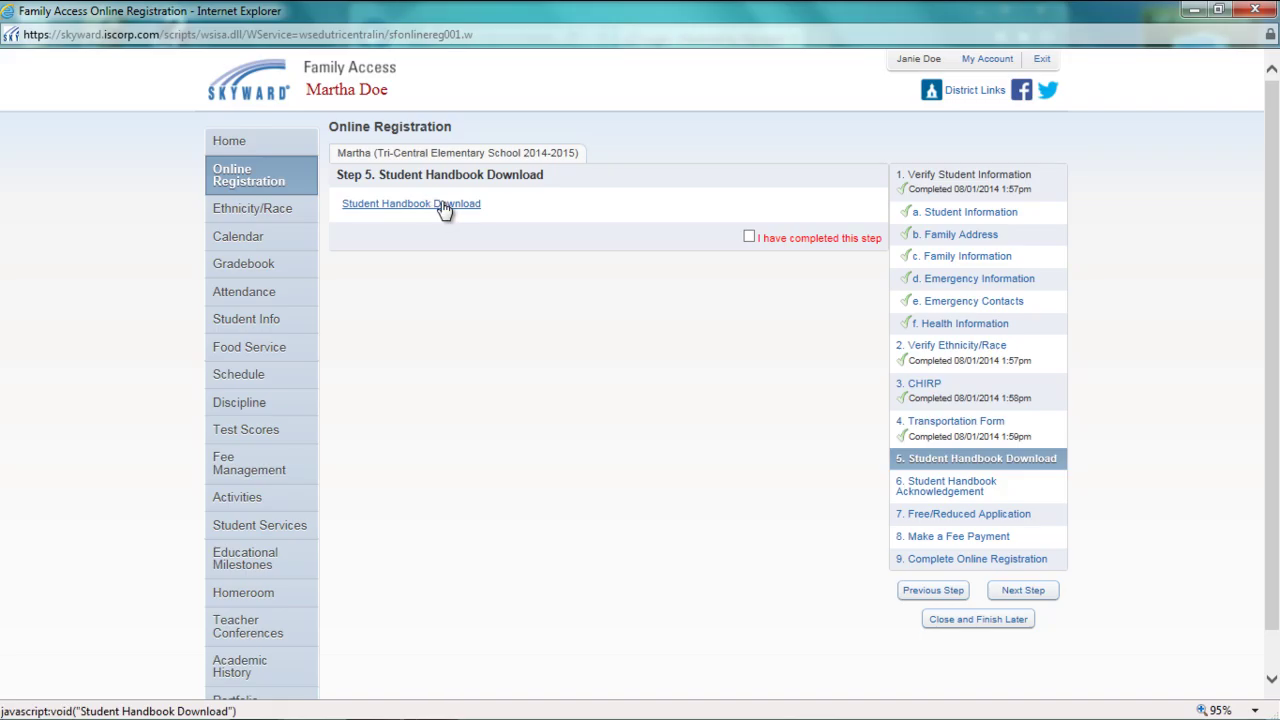
pyautogui.click(750, 237)
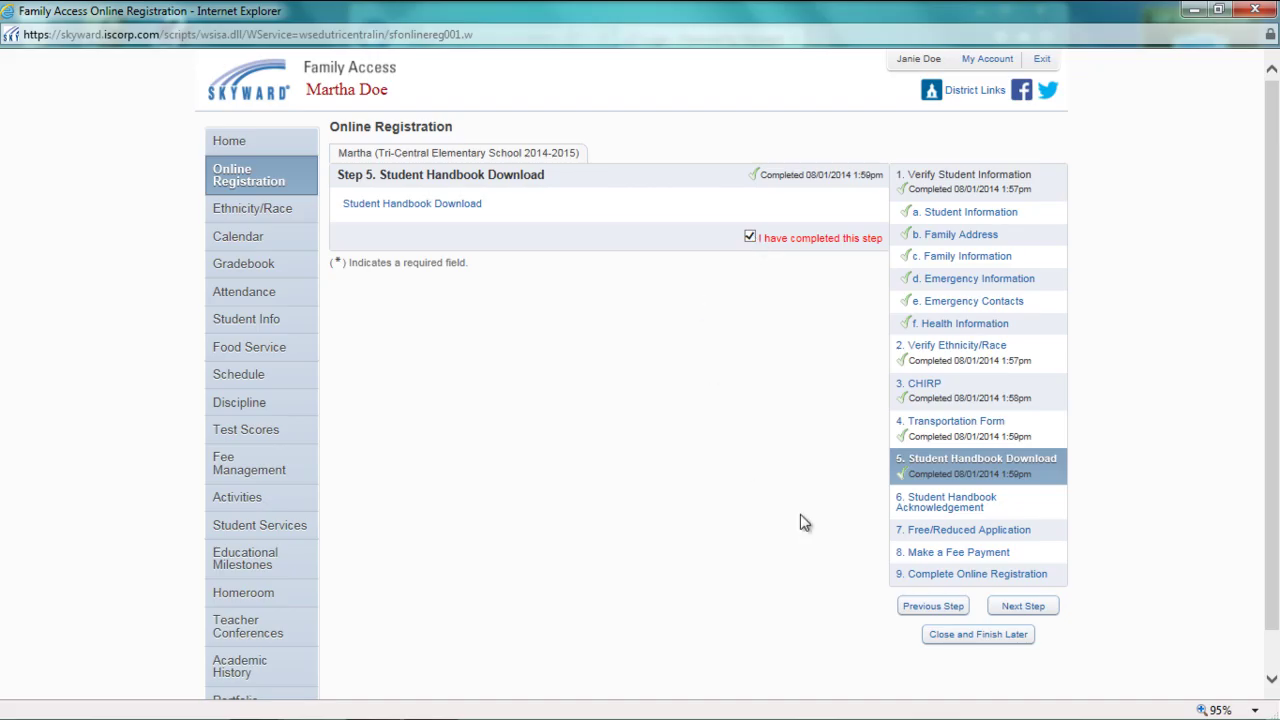
# Open the Student Handbook Acknowledgement form from step 6 and date it 8-1-14
pyautogui.click(966, 508)
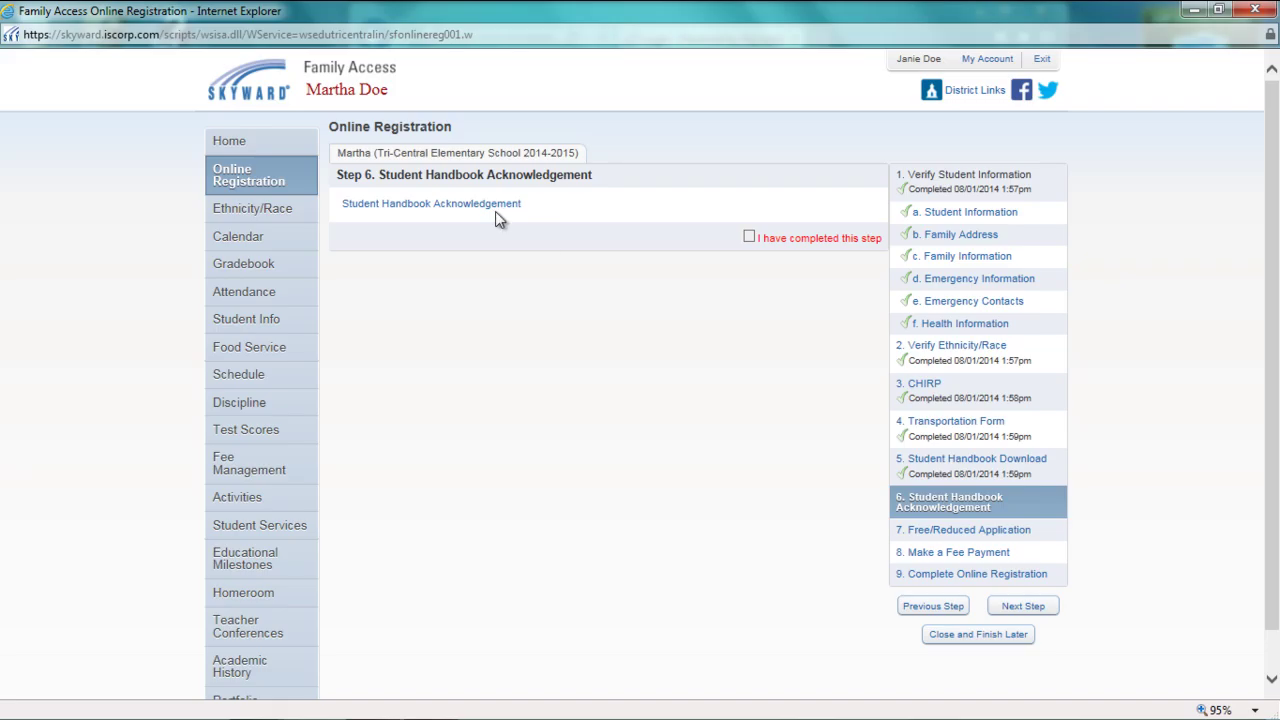
pyautogui.click(497, 211)
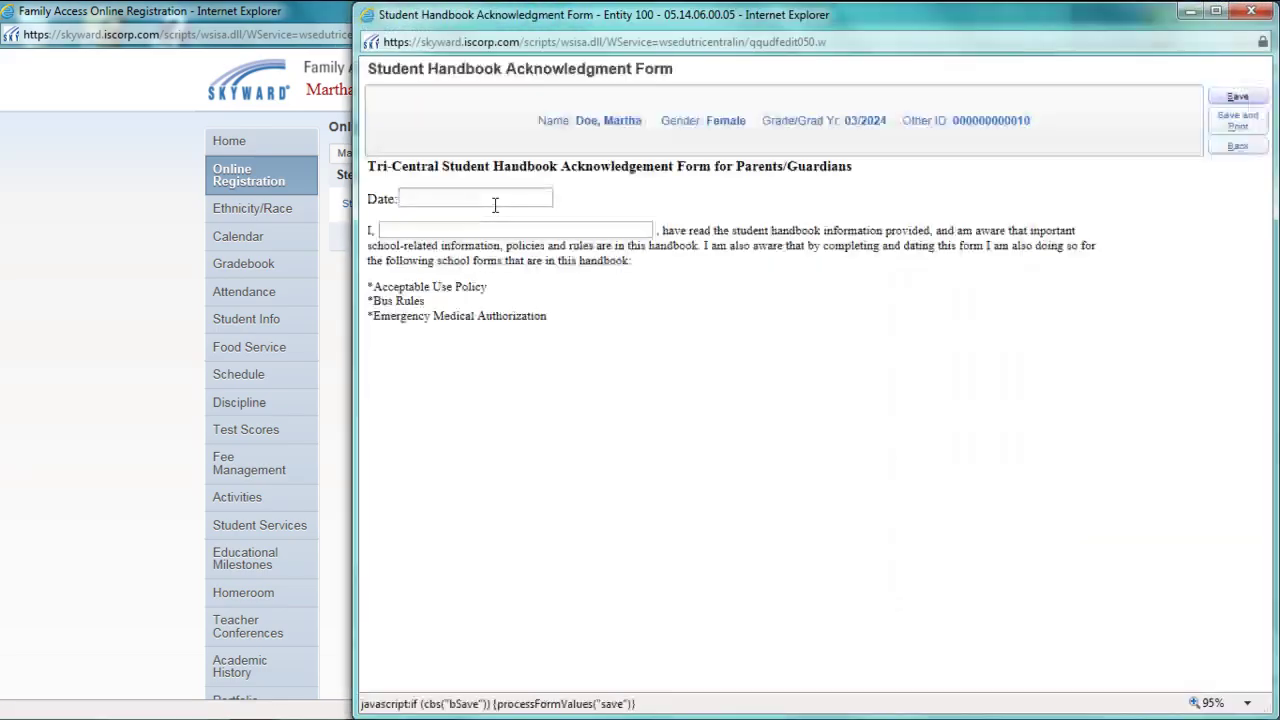
pyautogui.click(483, 194)
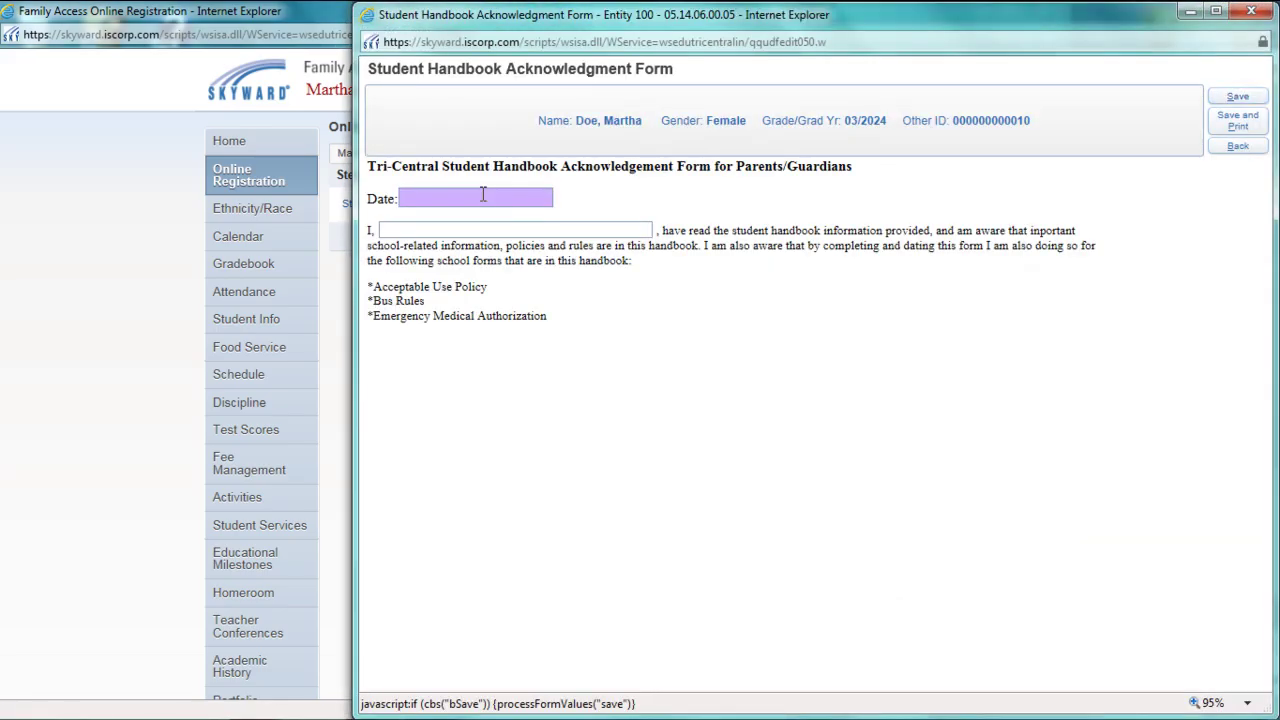
pyautogui.write('8-1-14')
# Enter the parent's full name in the handbook acknowledgement, save the form and mark the step as completed
pyautogui.click(485, 229)
pyautogui.write('Jan')
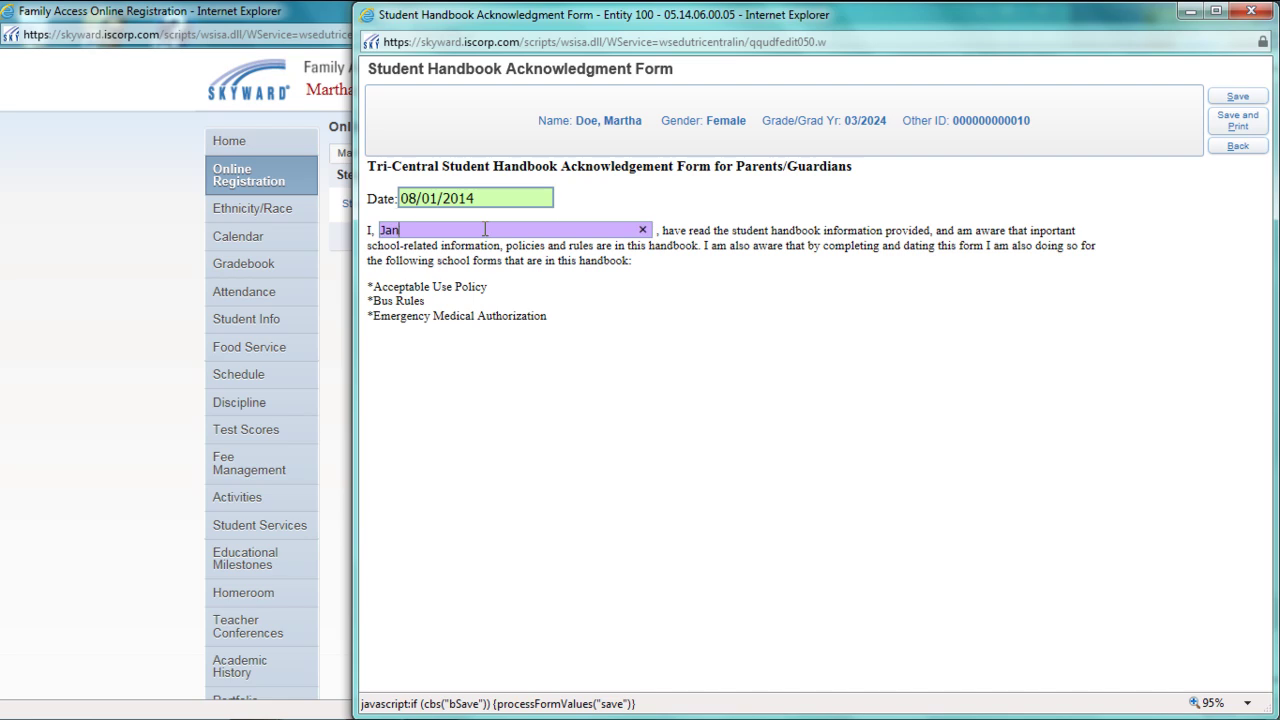
pyautogui.write('ie Doe')
pyautogui.click(1235, 100)
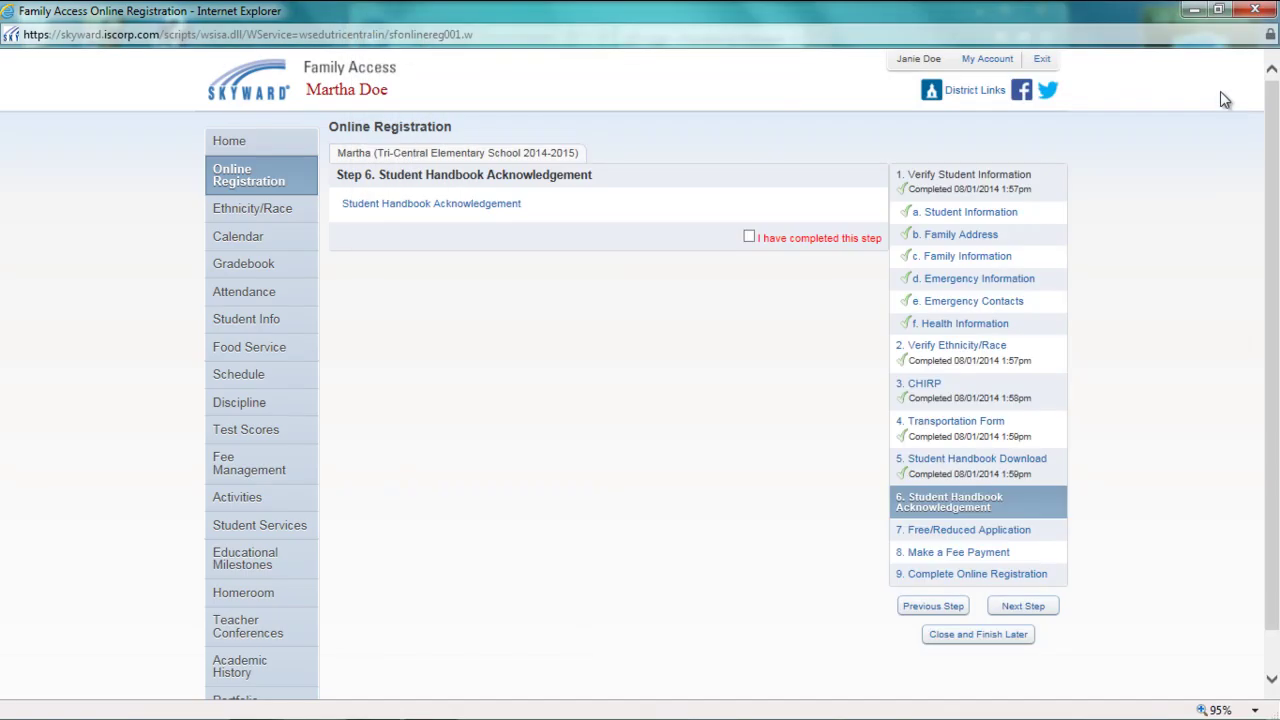
pyautogui.click(749, 237)
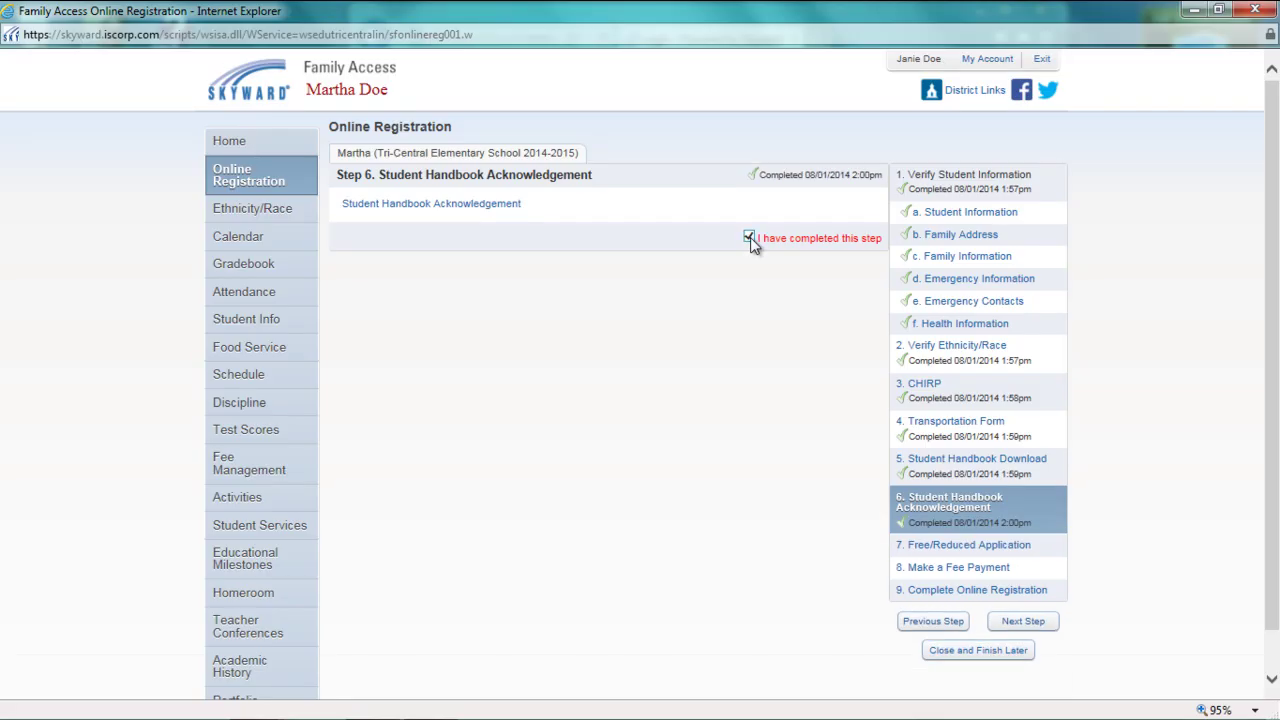
# Open the Free/Reduced Application from step 7, leave it without applying and mark the optional step as completed
pyautogui.click(933, 550)
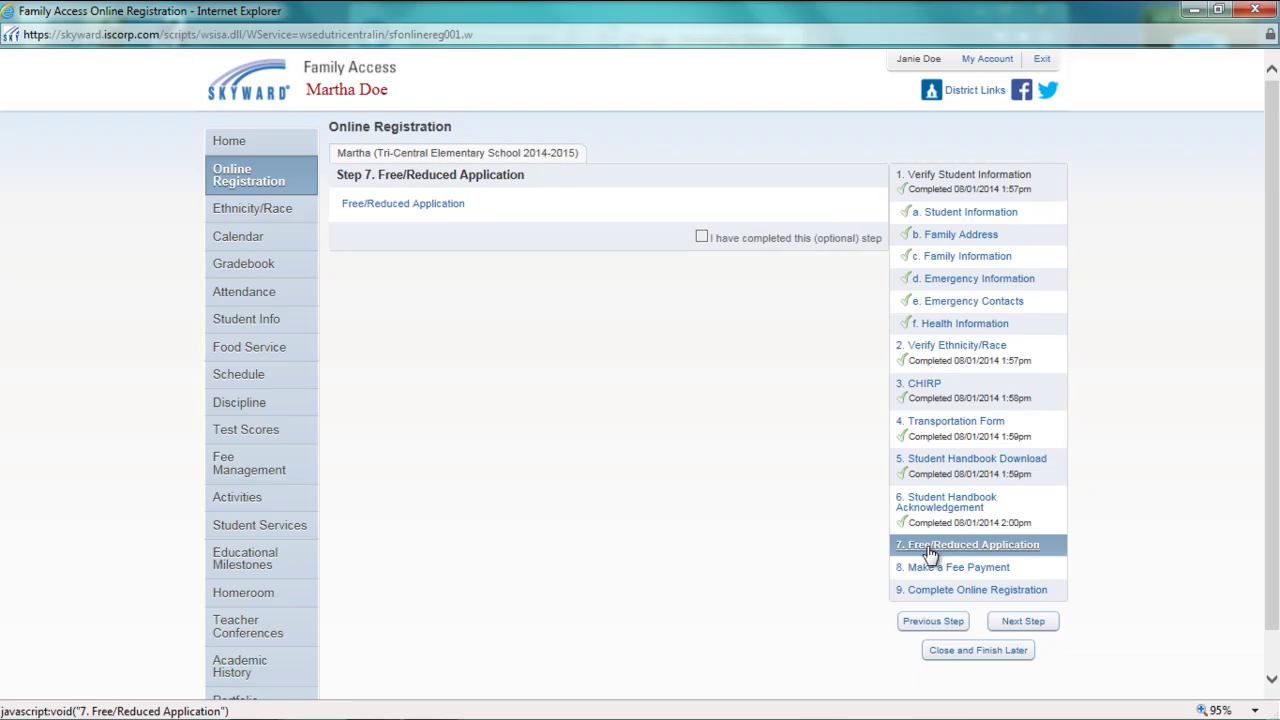
pyautogui.click(452, 205)
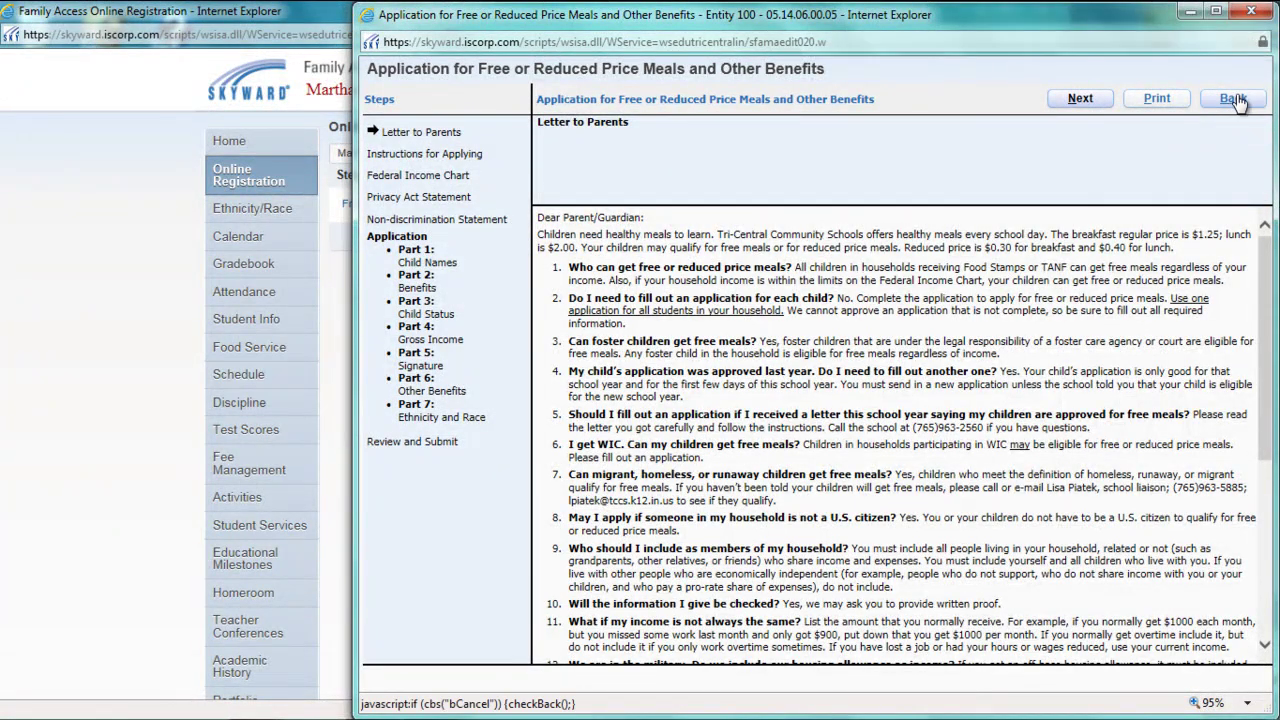
pyautogui.click(1234, 99)
pyautogui.click(704, 239)
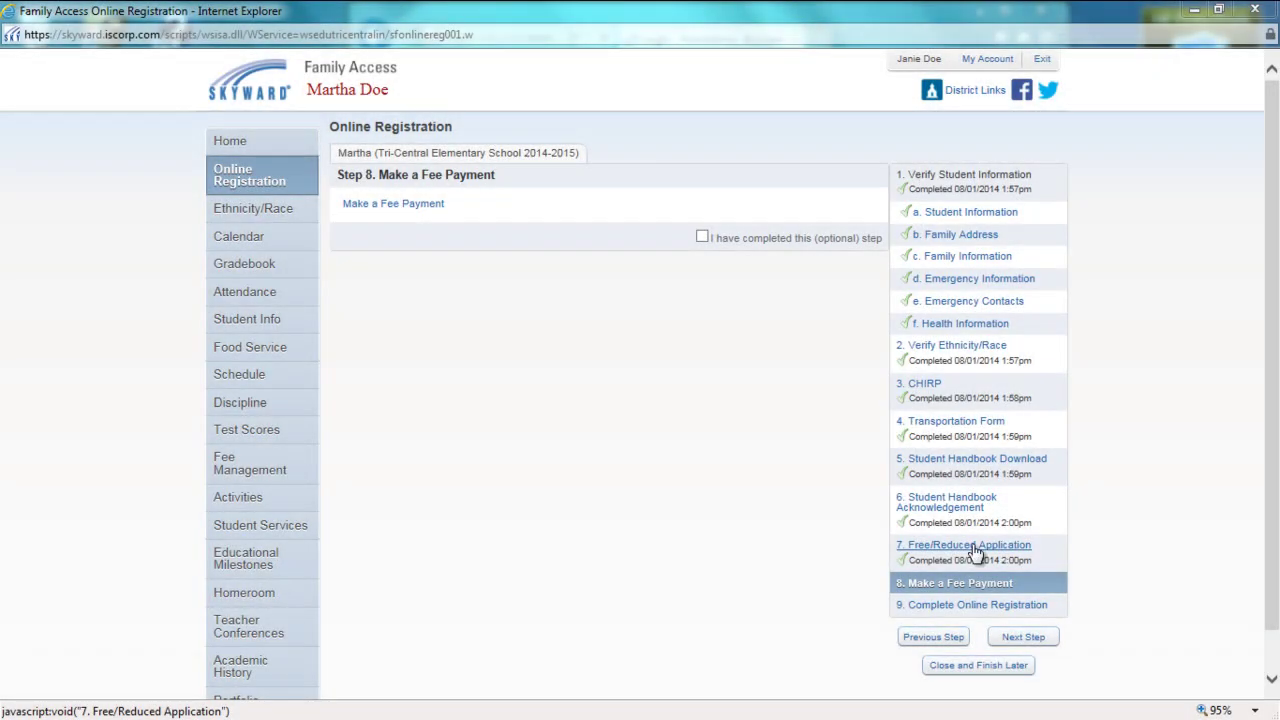
# Look up the Family ID in the student's family details under Student Info and close the details
pyautogui.click(972, 544)
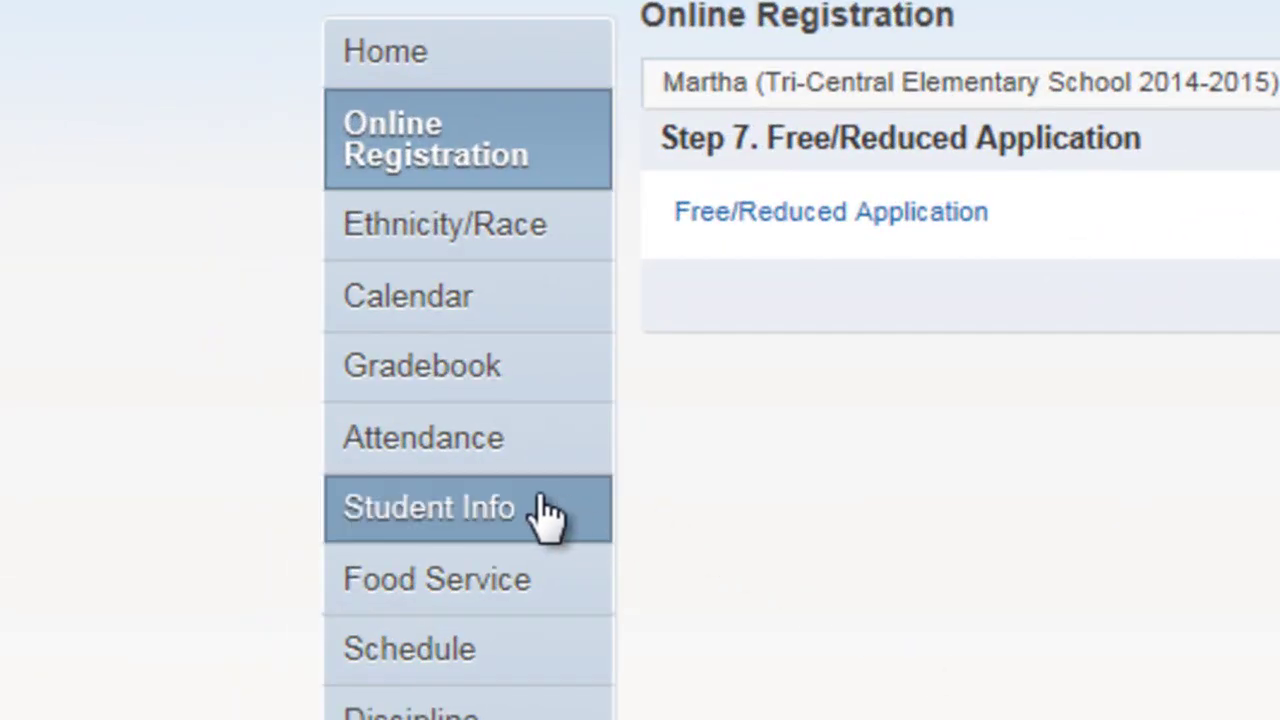
pyautogui.click(470, 520)
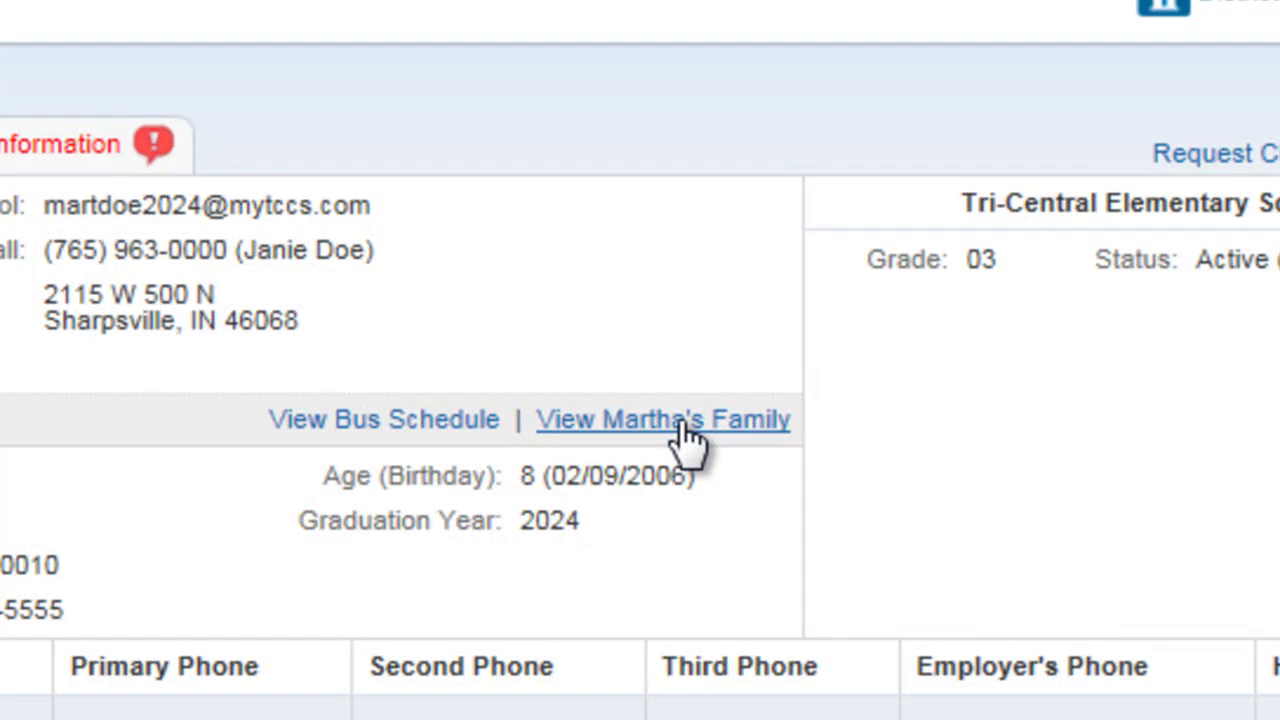
pyautogui.click(683, 425)
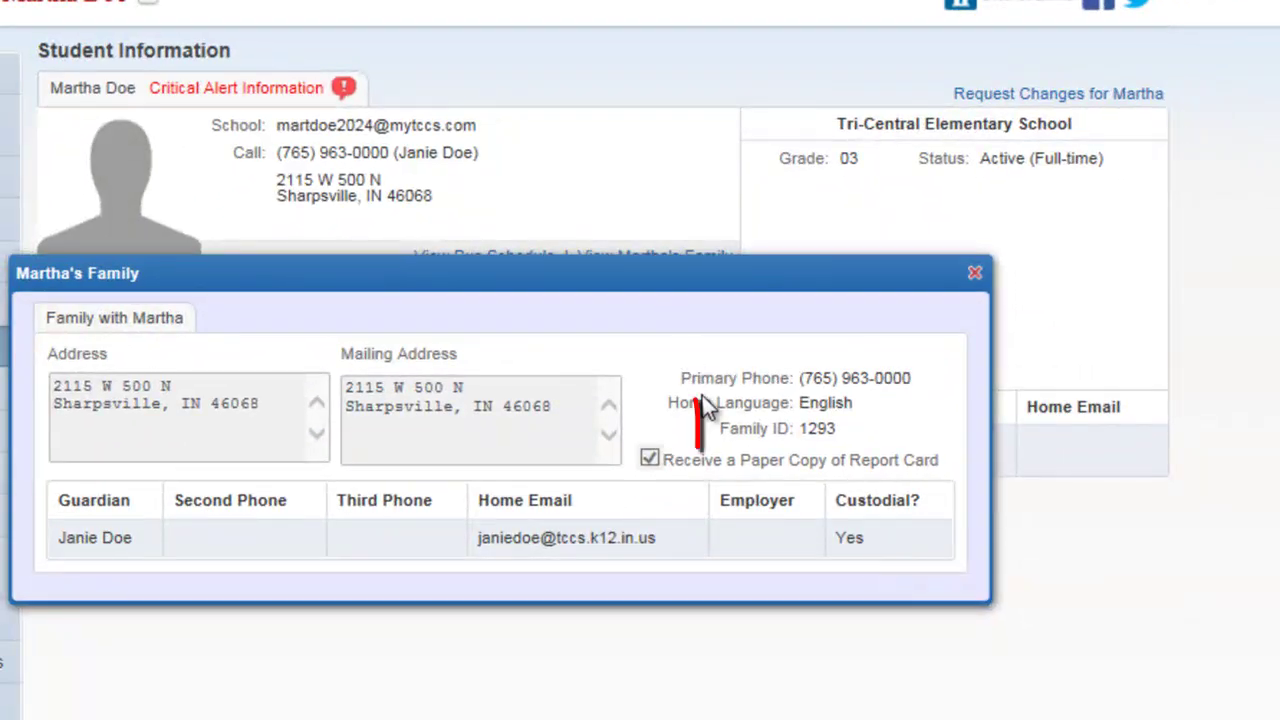
pyautogui.moveTo(703, 398)
pyautogui.mouseDown()
pyautogui.moveTo(846, 402)
pyautogui.moveTo(786, 443)
pyautogui.mouseUp()
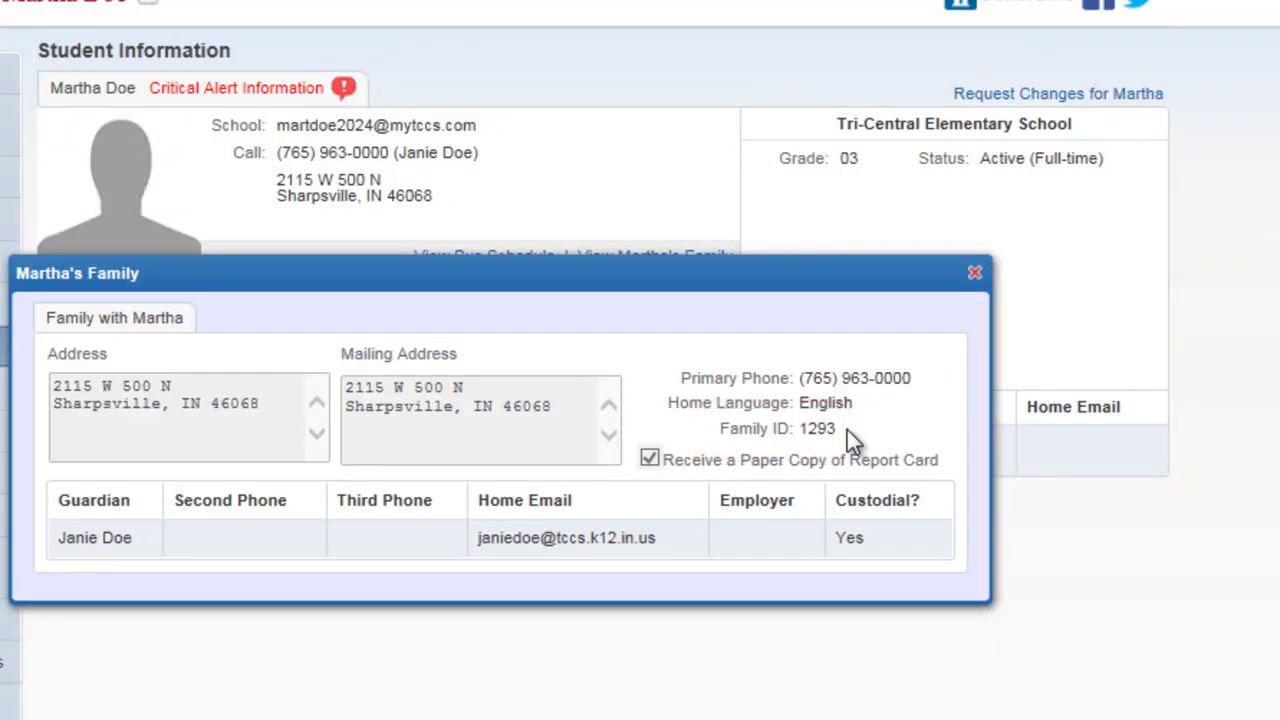
pyautogui.click(974, 272)
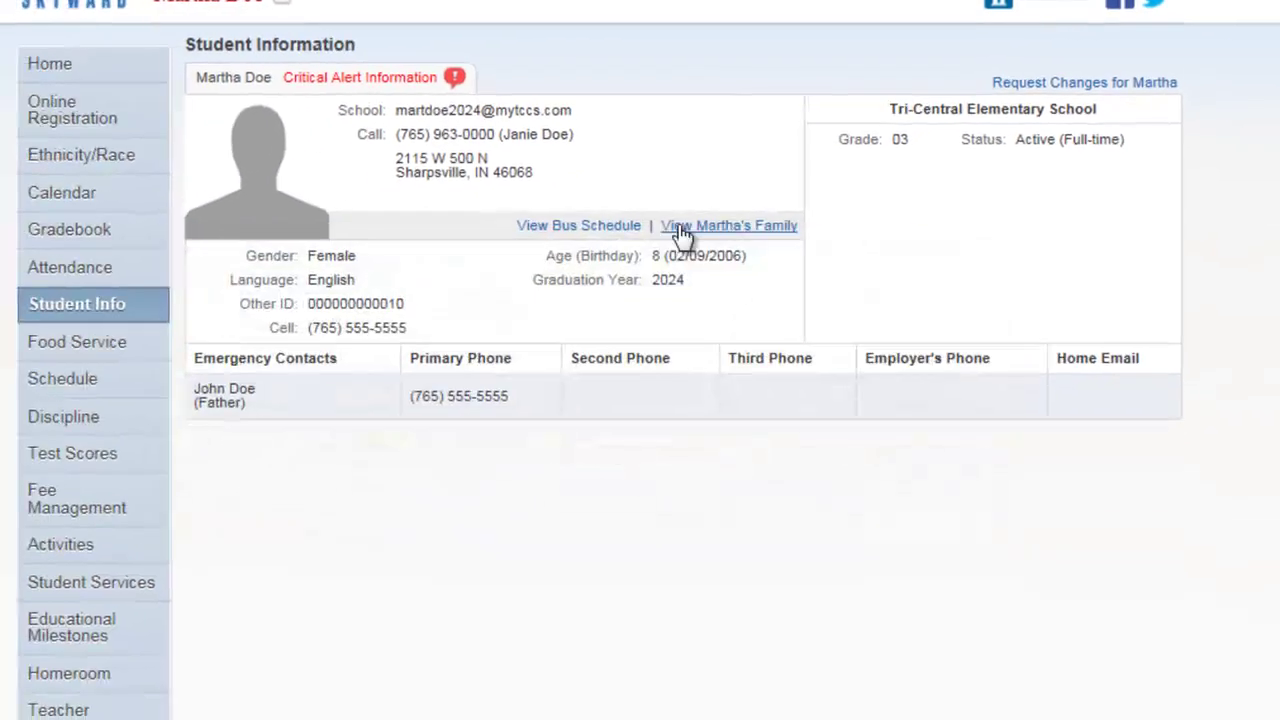
# Return to the elementary student's 2014-2015 online registration and open the Make a Fee Payment site from step 8
pyautogui.click(95, 106)
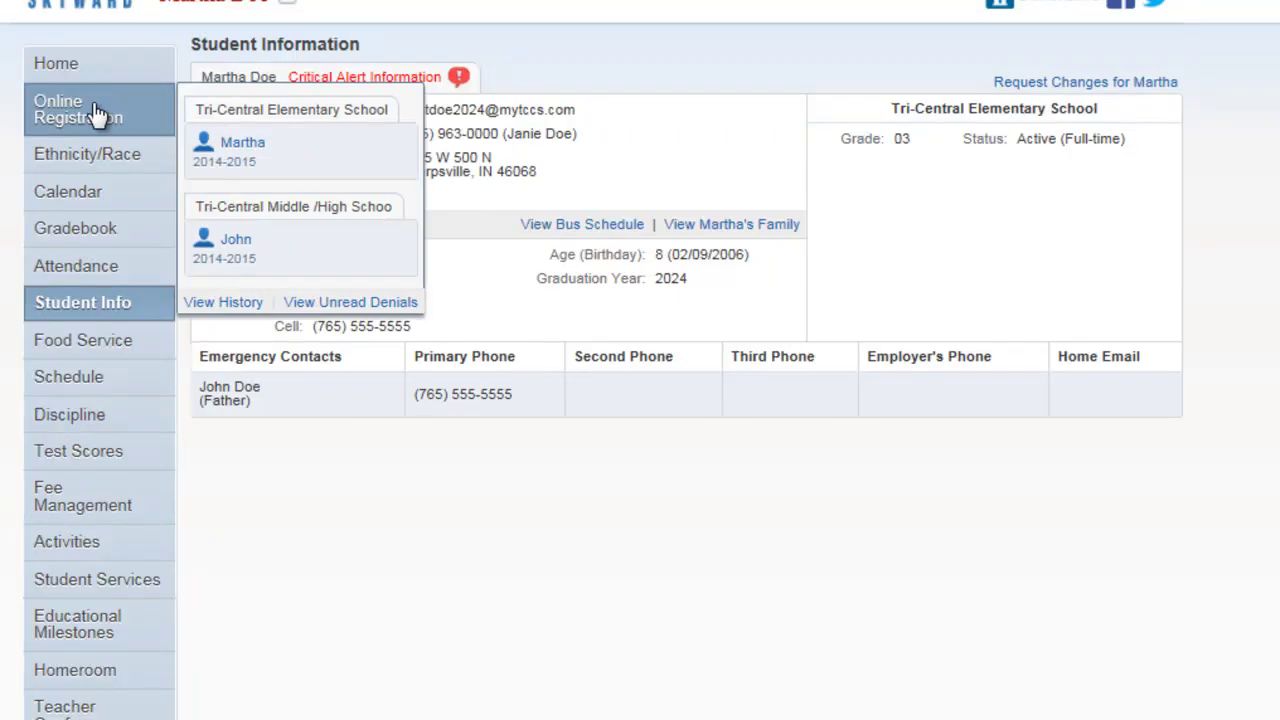
pyautogui.click(235, 148)
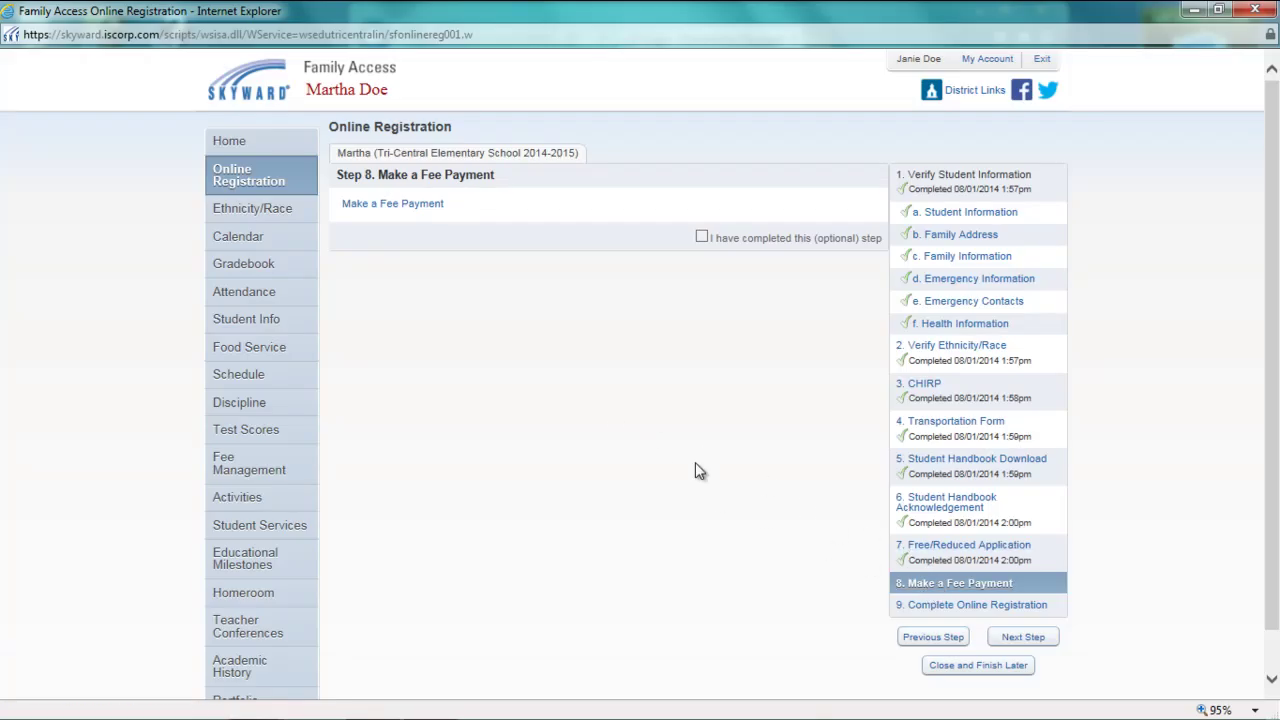
pyautogui.click(386, 206)
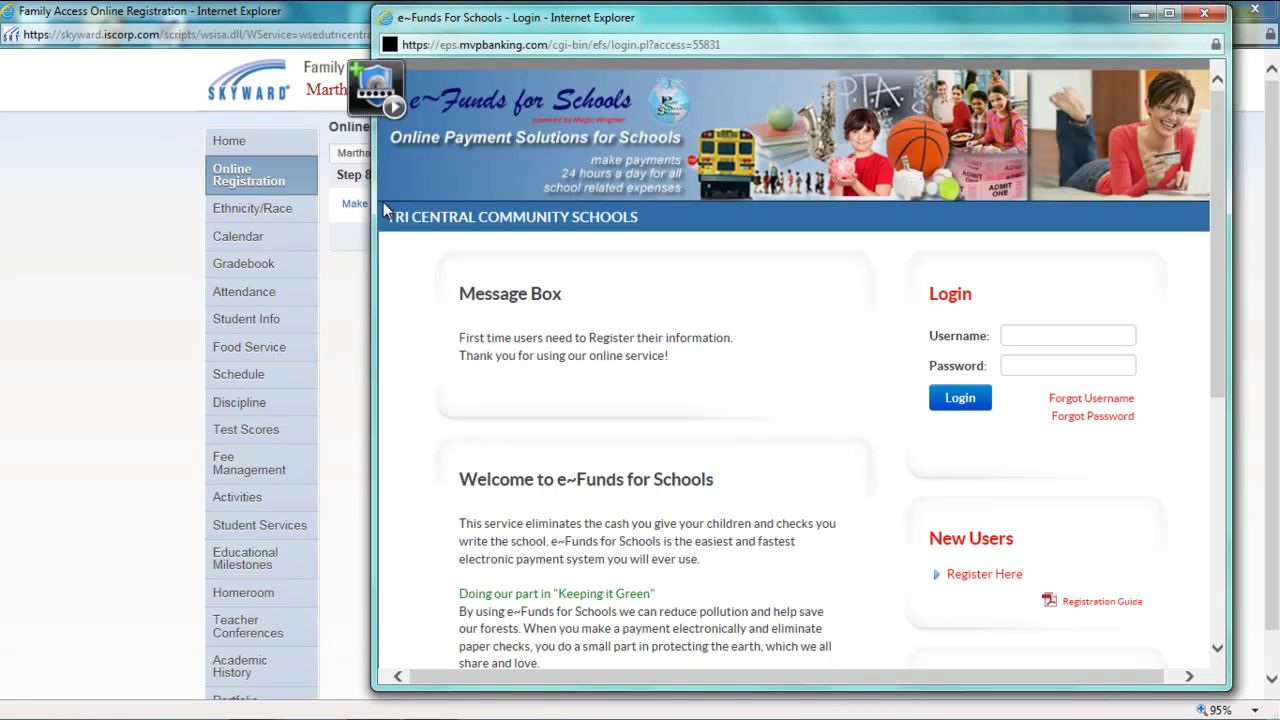
# View the e~Funds for Schools login page full size, close it and mark the optional Make a Fee Payment step as completed
pyautogui.click(1168, 13)
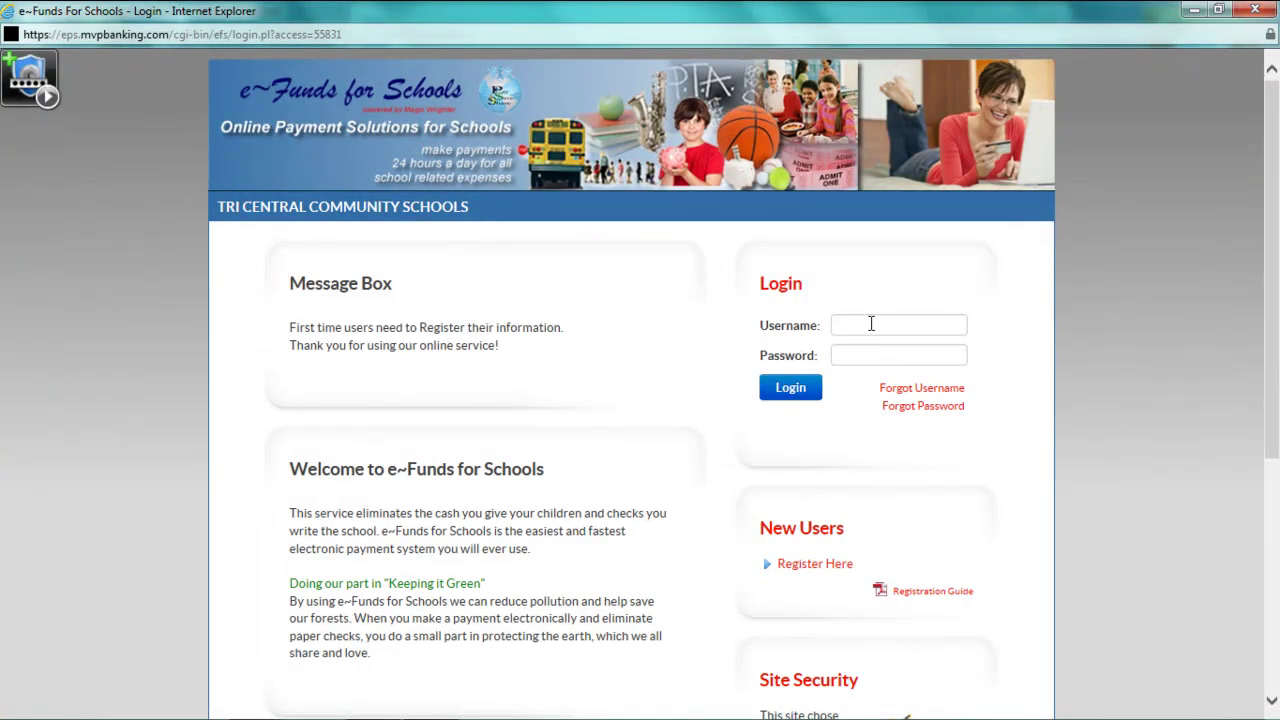
pyautogui.click(1251, 11)
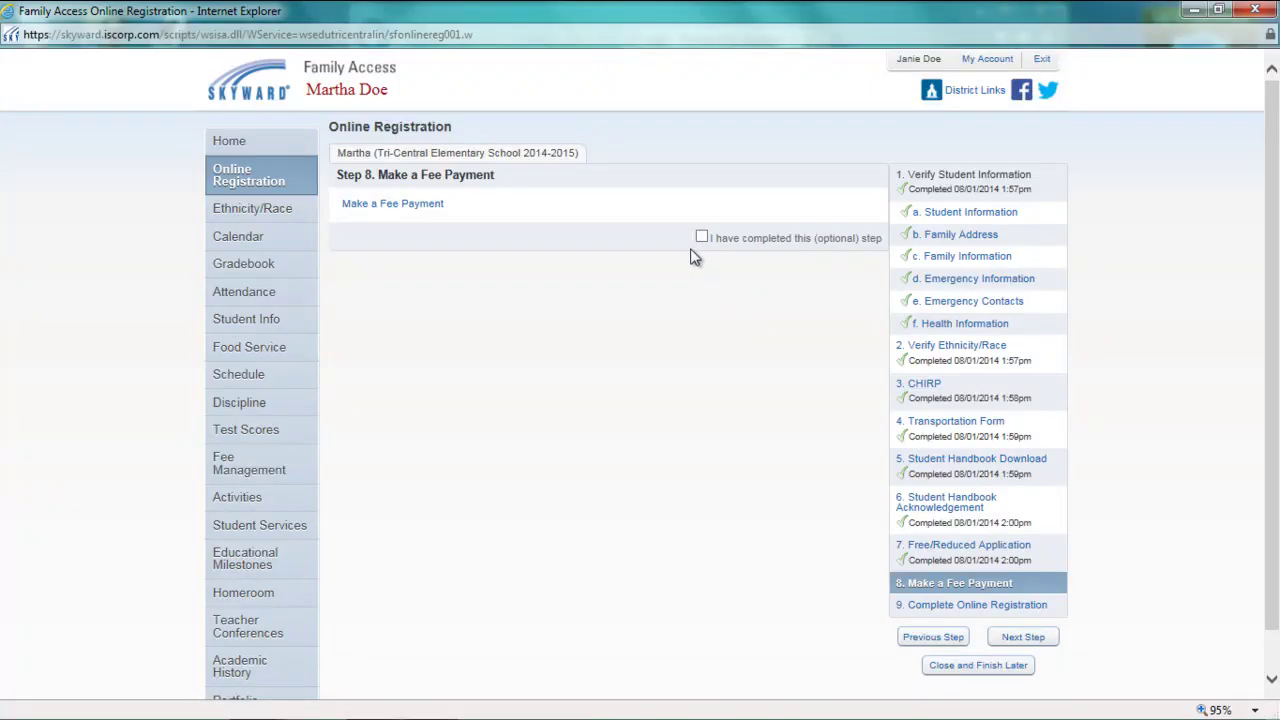
pyautogui.click(702, 239)
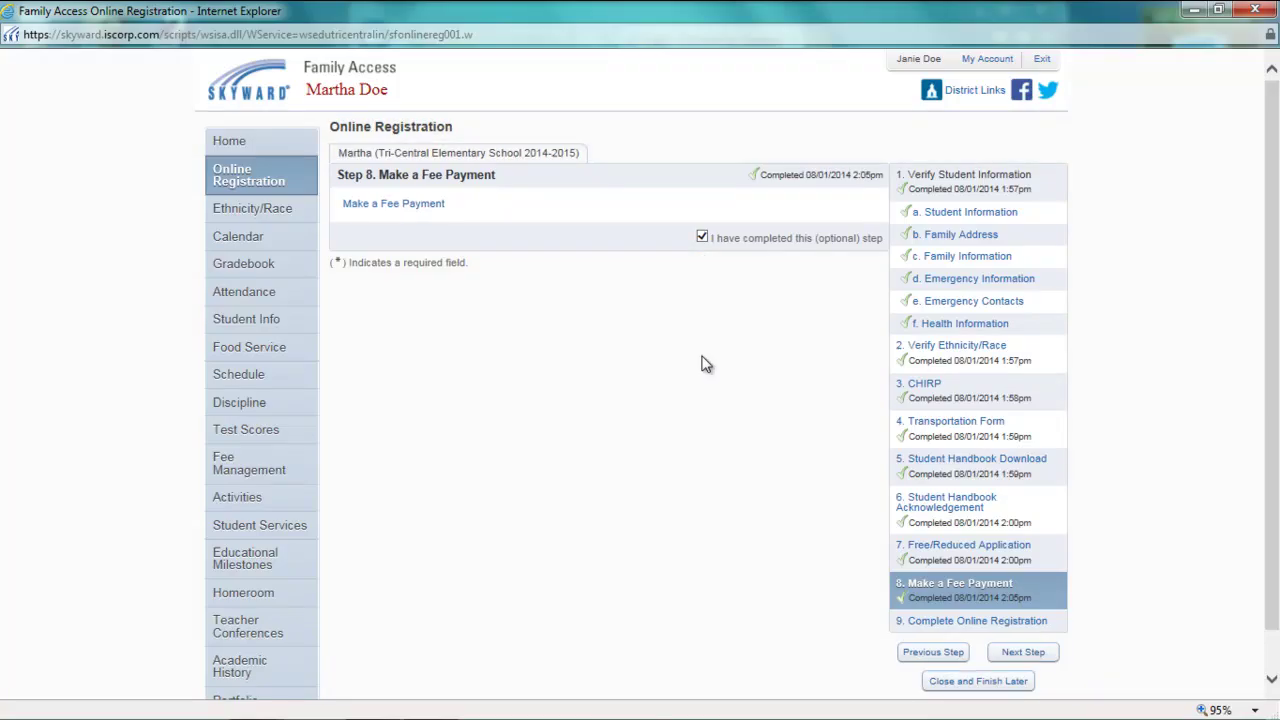
# From the step 9 review, reopen step 4 Transportation Form, clear its completed mark and return to Complete Online Registration
pyautogui.click(930, 622)
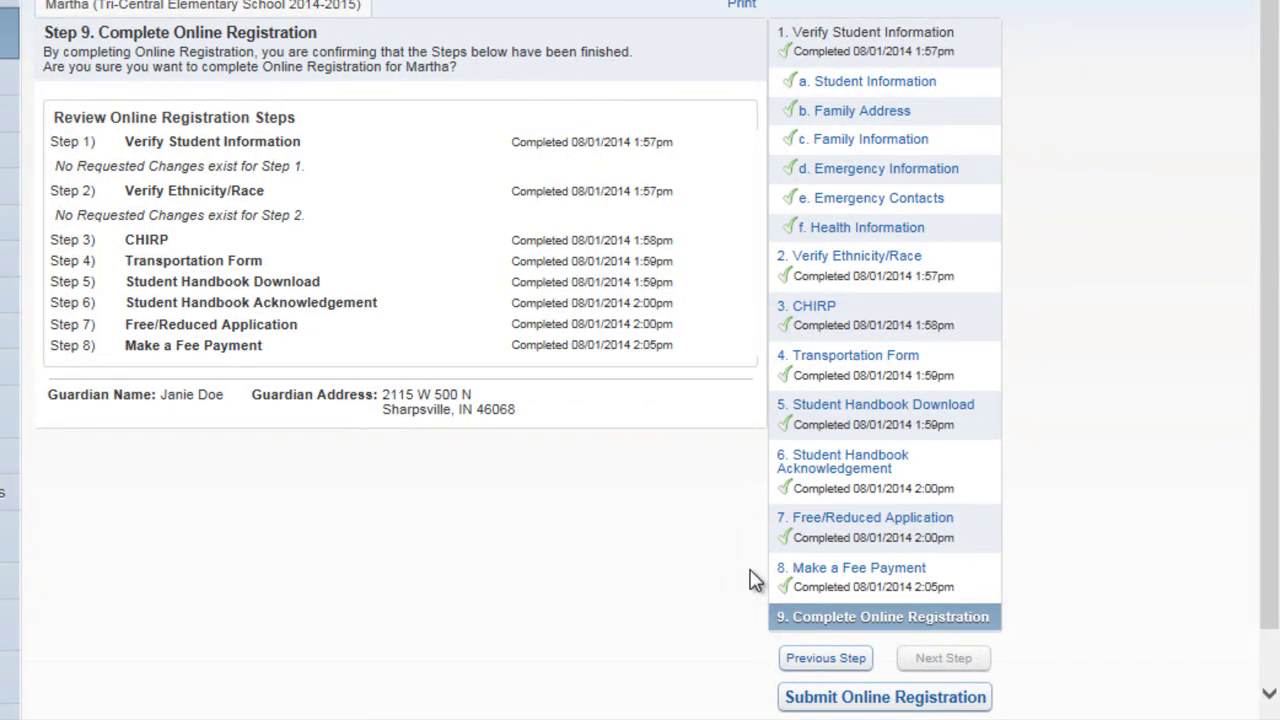
pyautogui.click(830, 360)
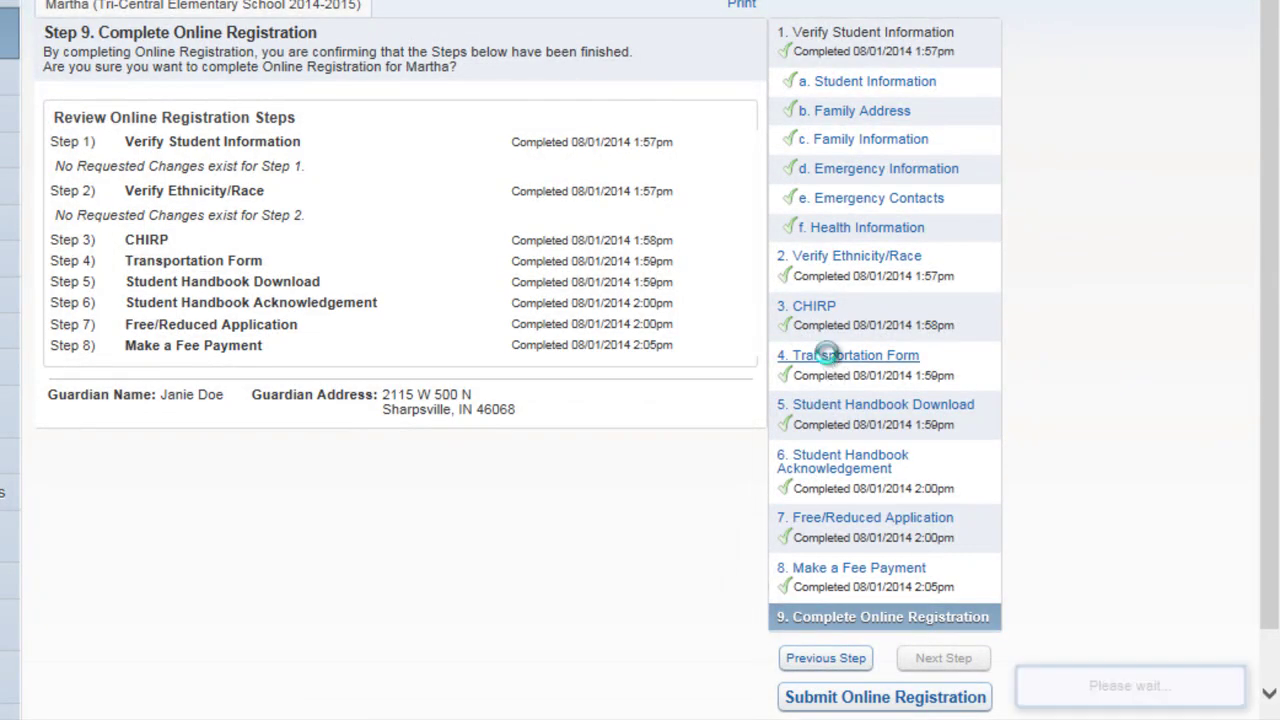
pyautogui.click(584, 115)
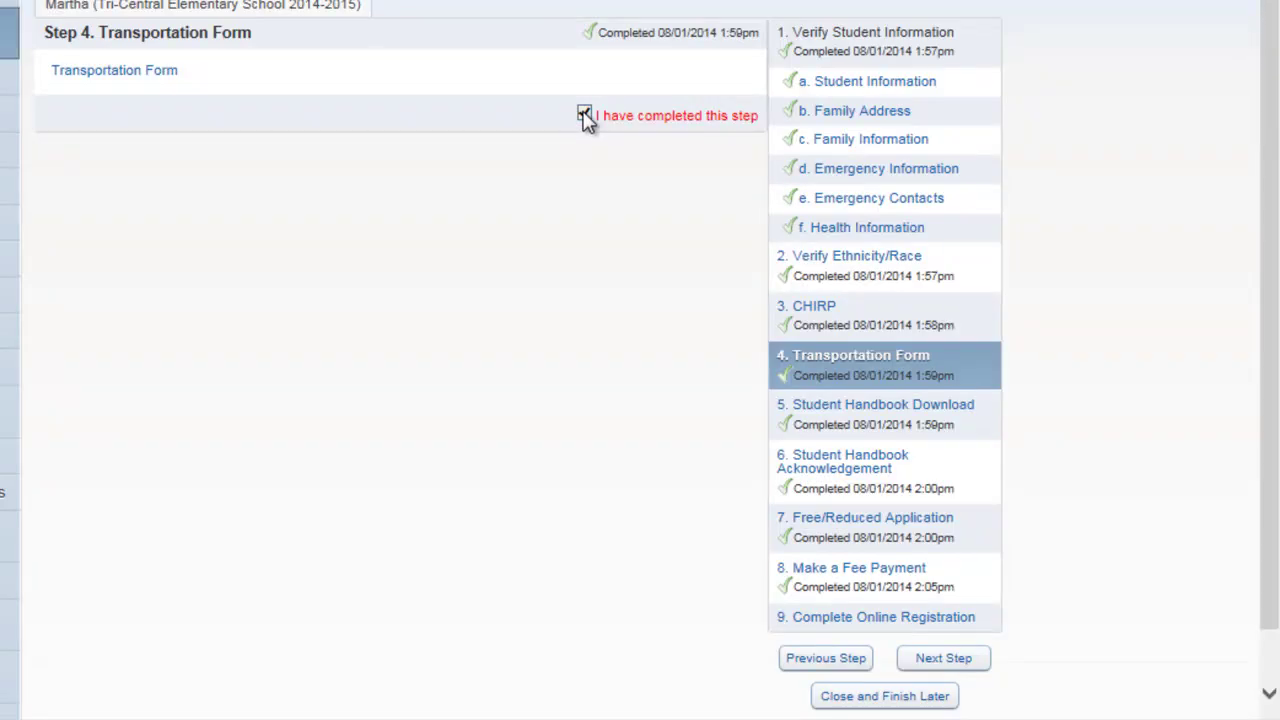
pyautogui.click(820, 598)
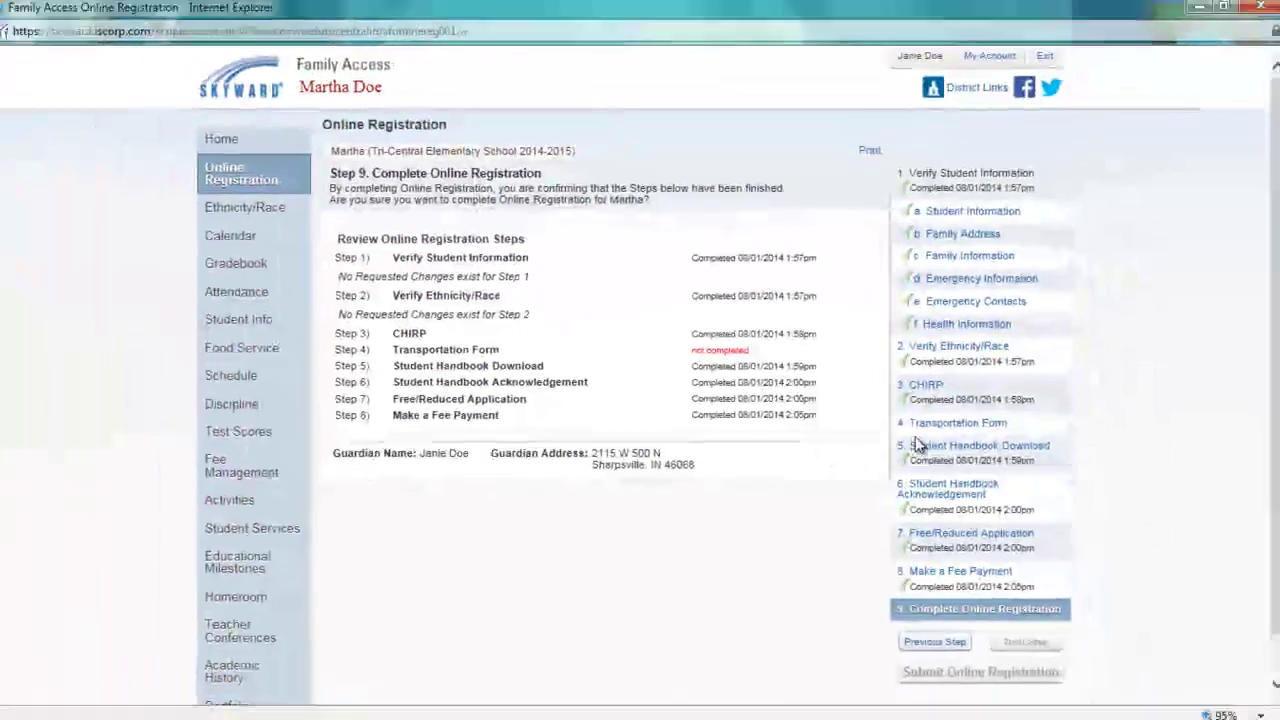
# Reopen the Transportation Form from step 4, save it with its existing entries and mark the step as completed
pyautogui.click(926, 424)
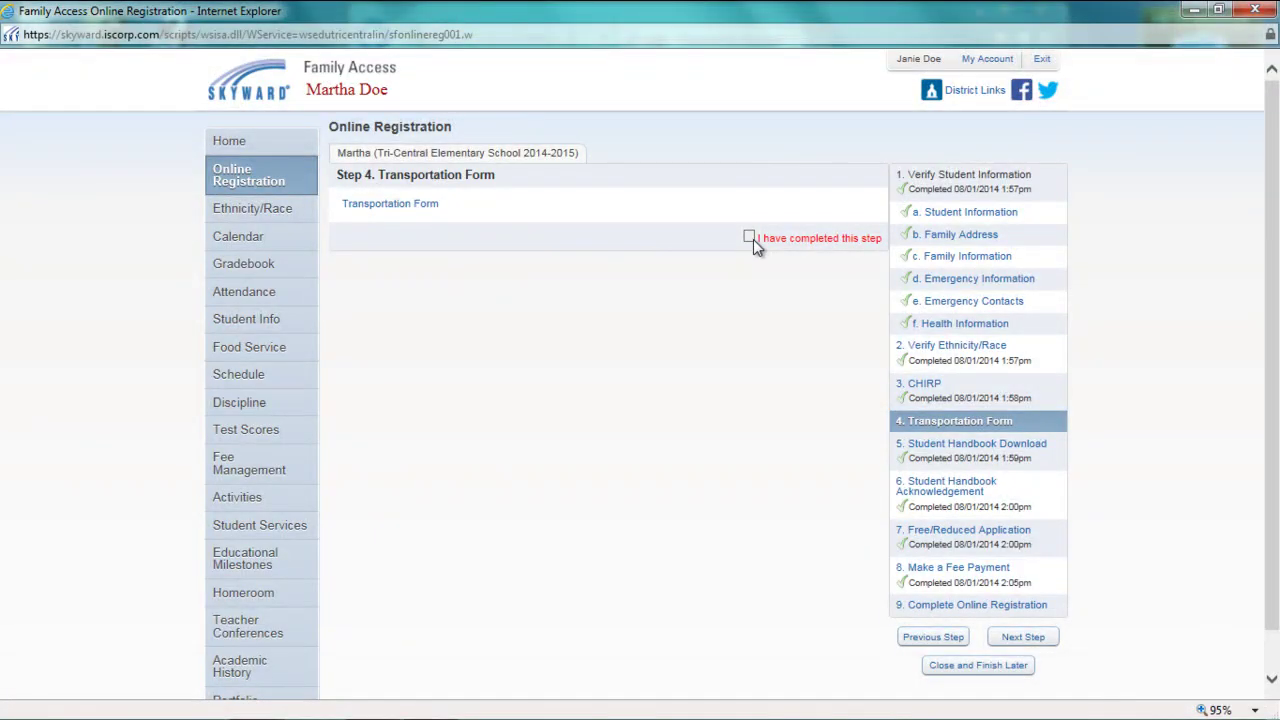
pyautogui.click(388, 205)
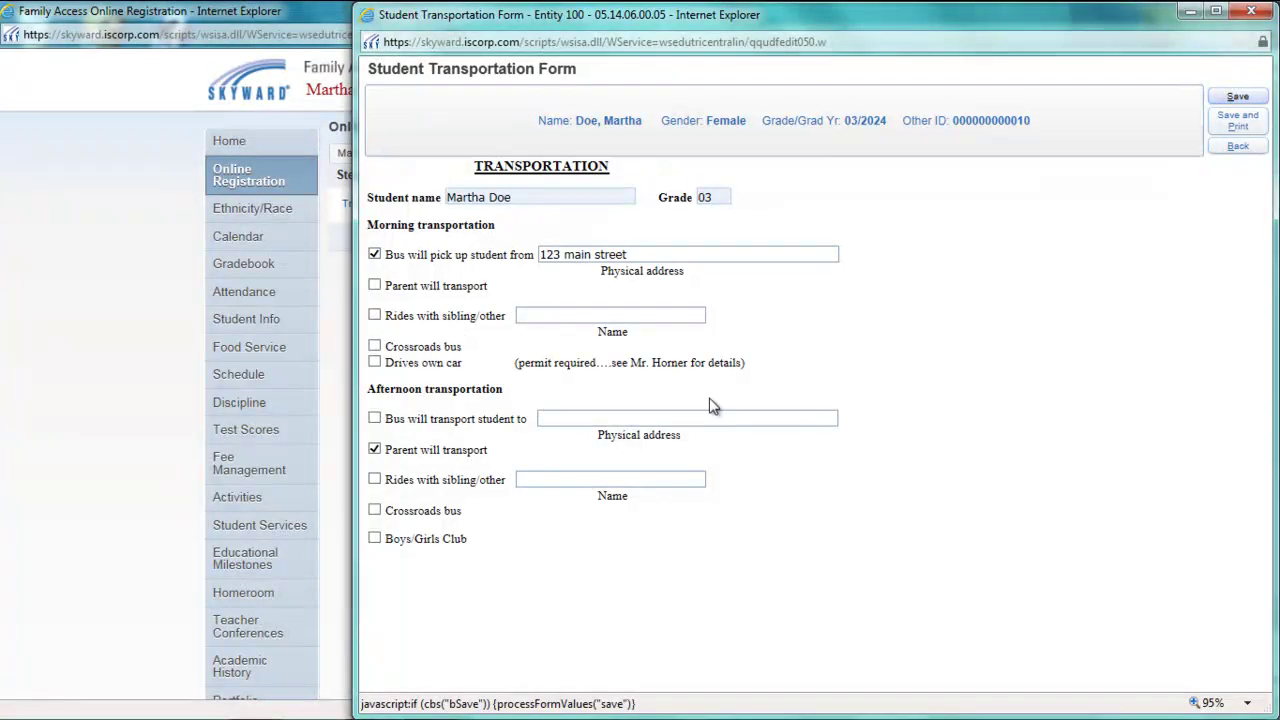
pyautogui.click(1239, 96)
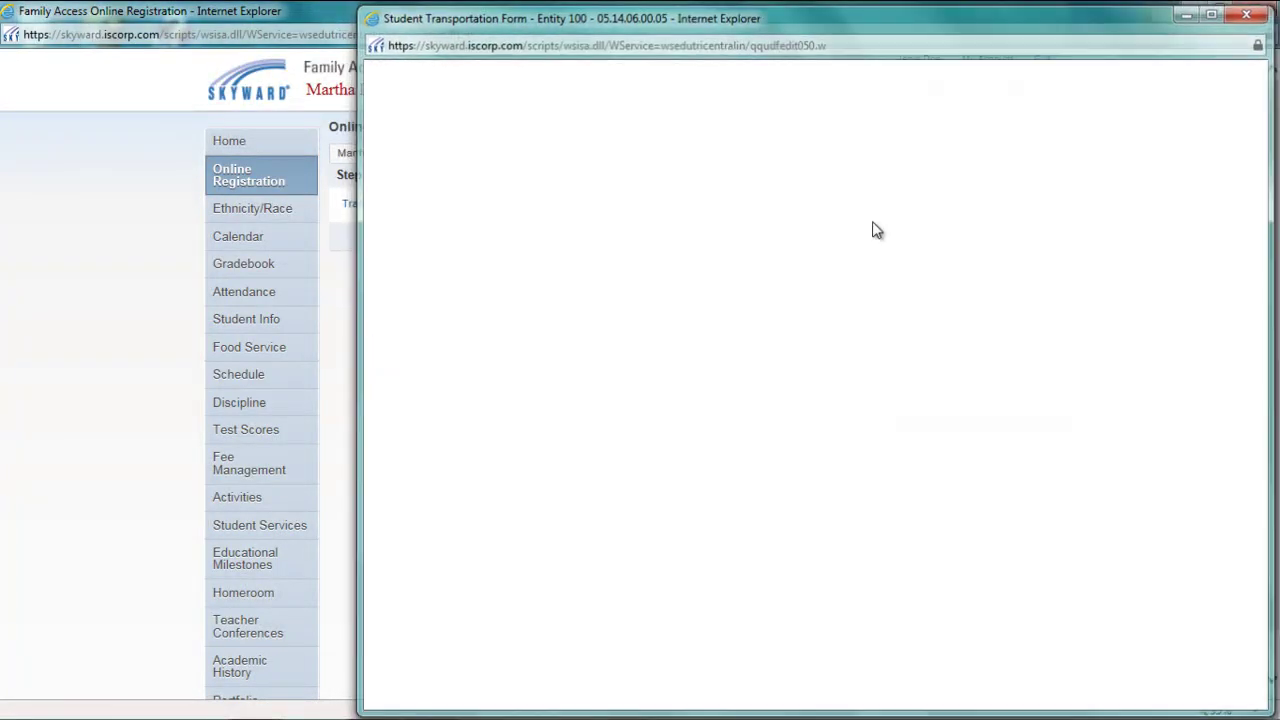
pyautogui.click(749, 237)
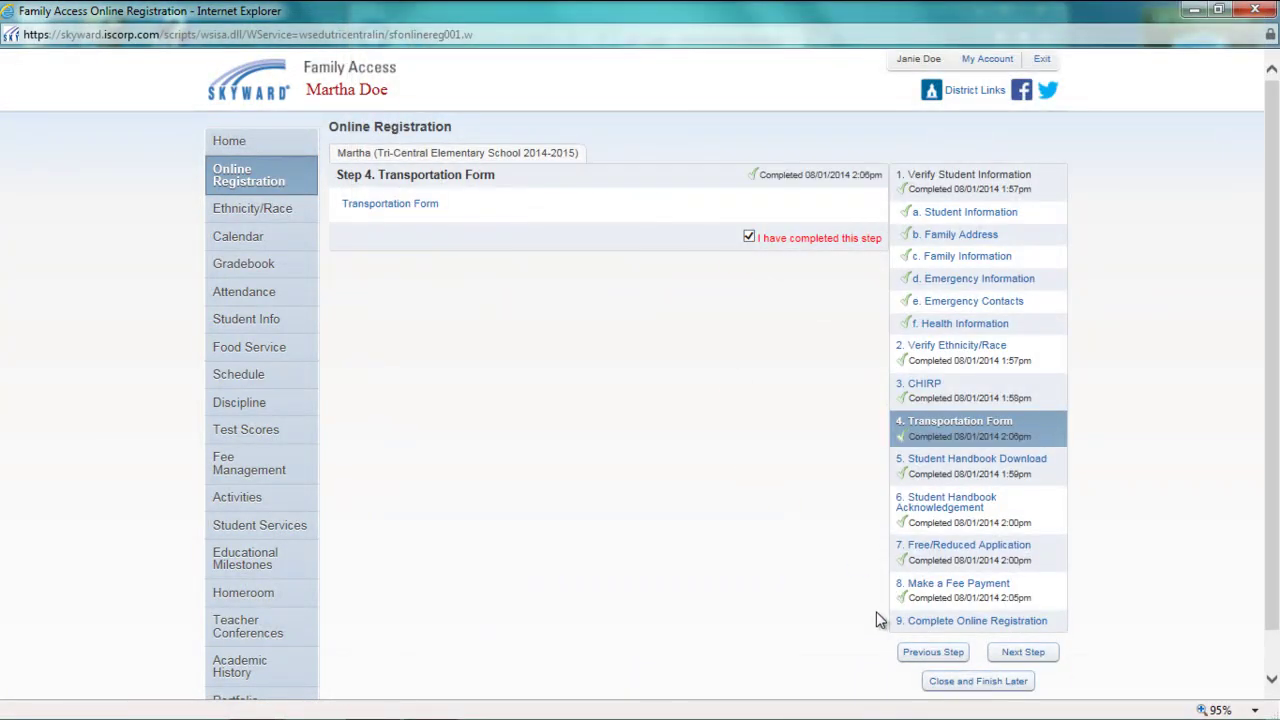
# Open step 9, Complete Online Registration, and review the completion status of steps 1 to 8
pyautogui.click(999, 625)
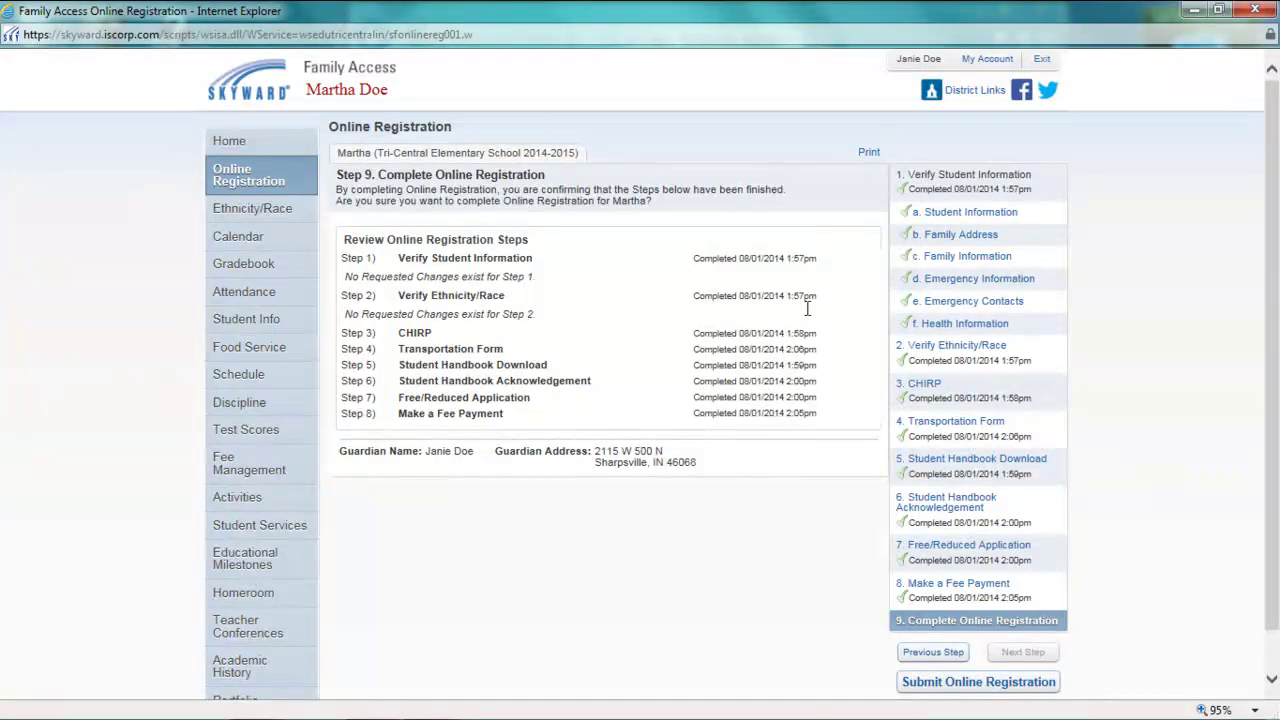
pyautogui.scroll(-1, 865, 585)
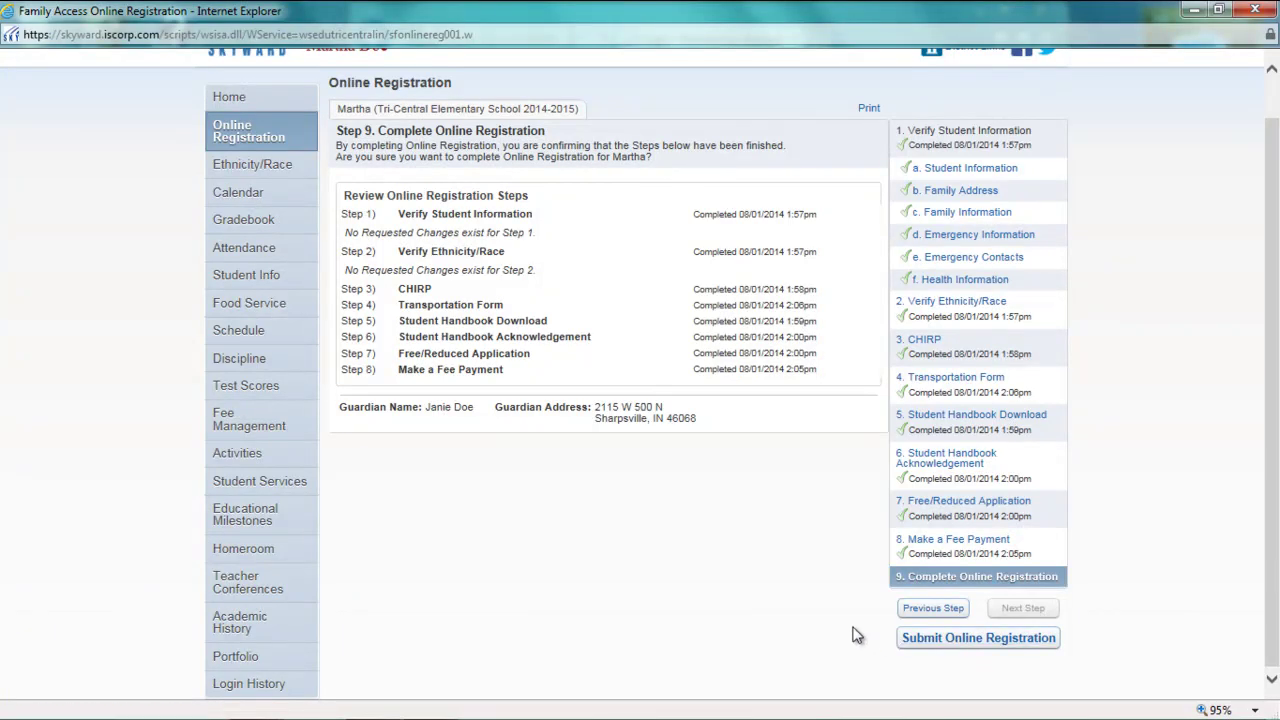
pyautogui.scroll(1, 840, 627)
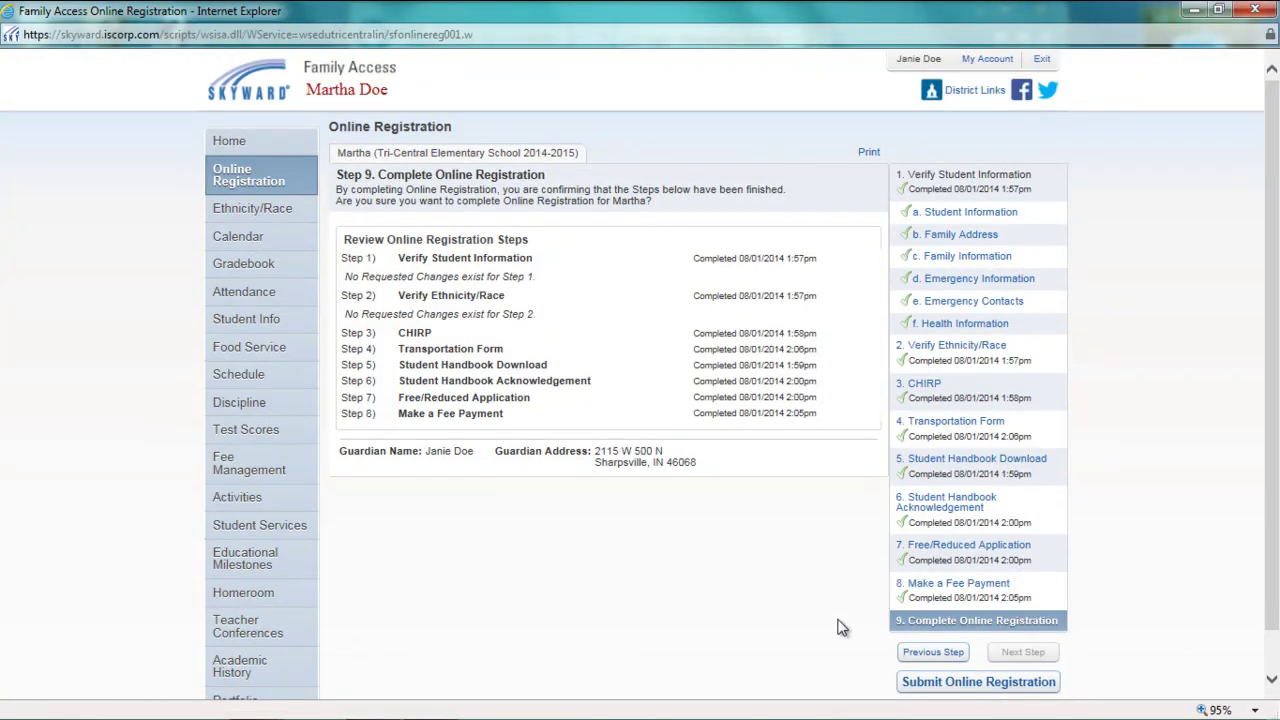